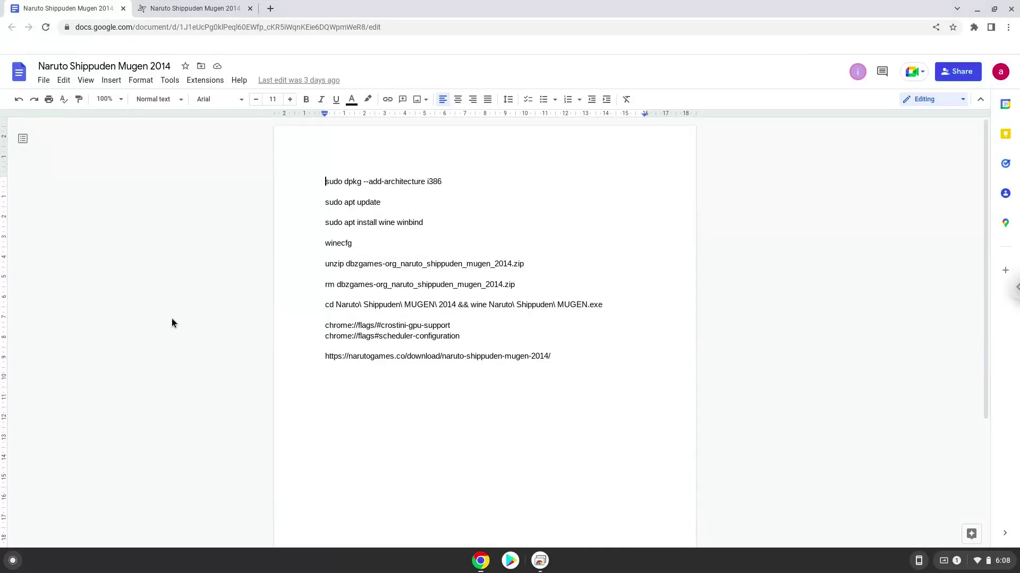
Copy the chrome://flags/#crostini-gpu-support address, load it, and set Crostini GPU Support to Enabled
triple_click(358, 327)
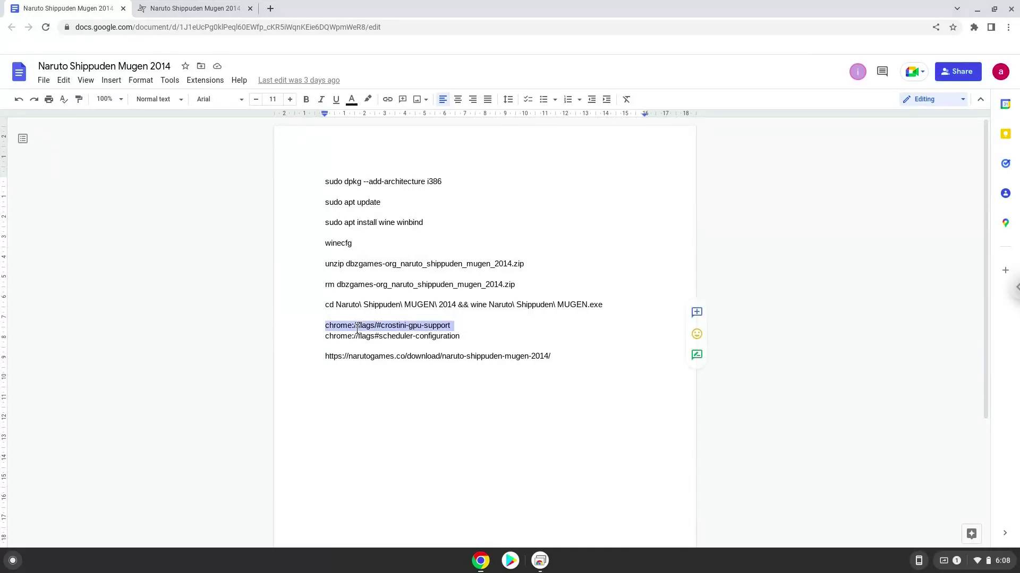
right_click(357, 327)
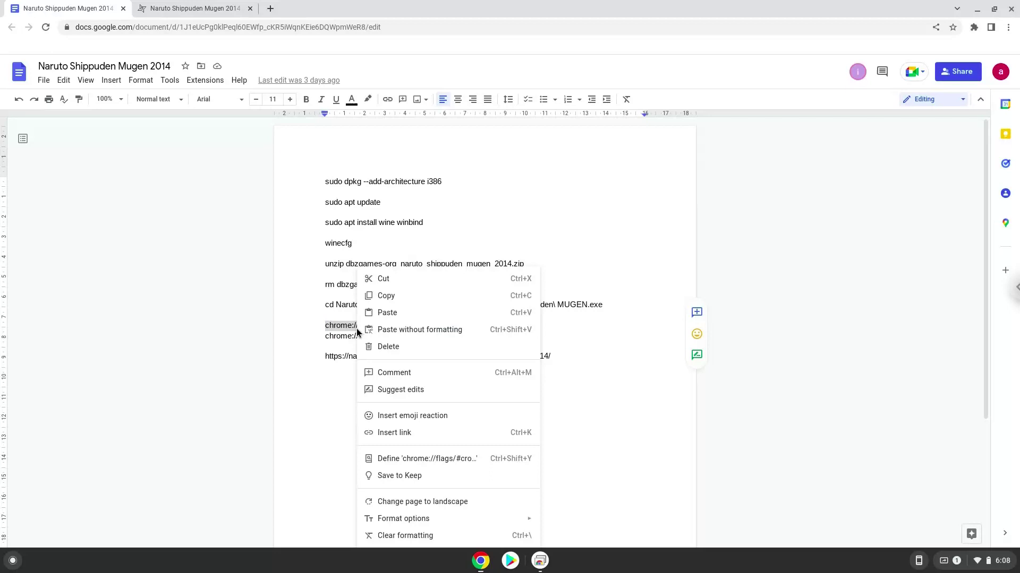
left_click(378, 296)
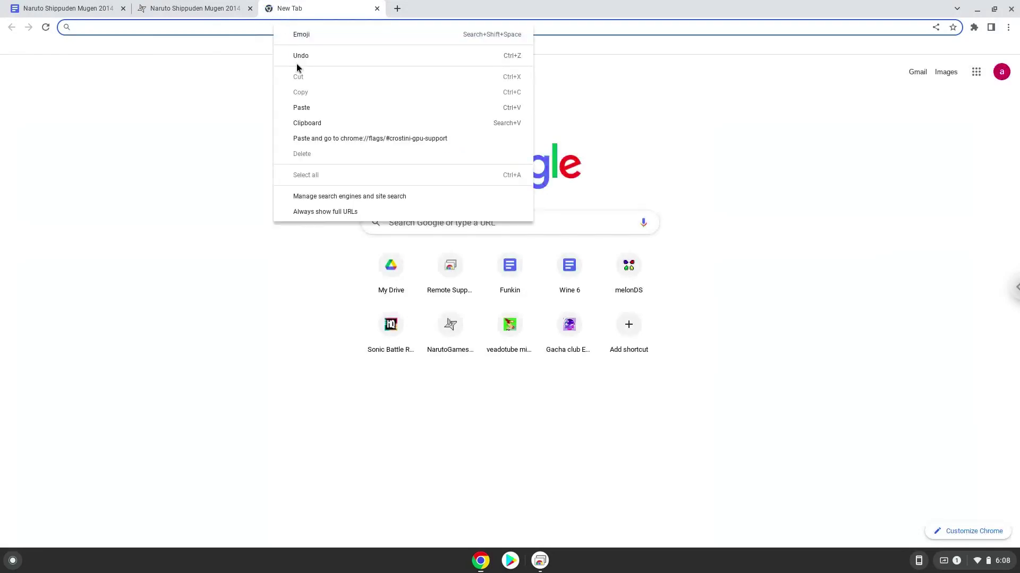
left_click(328, 139)
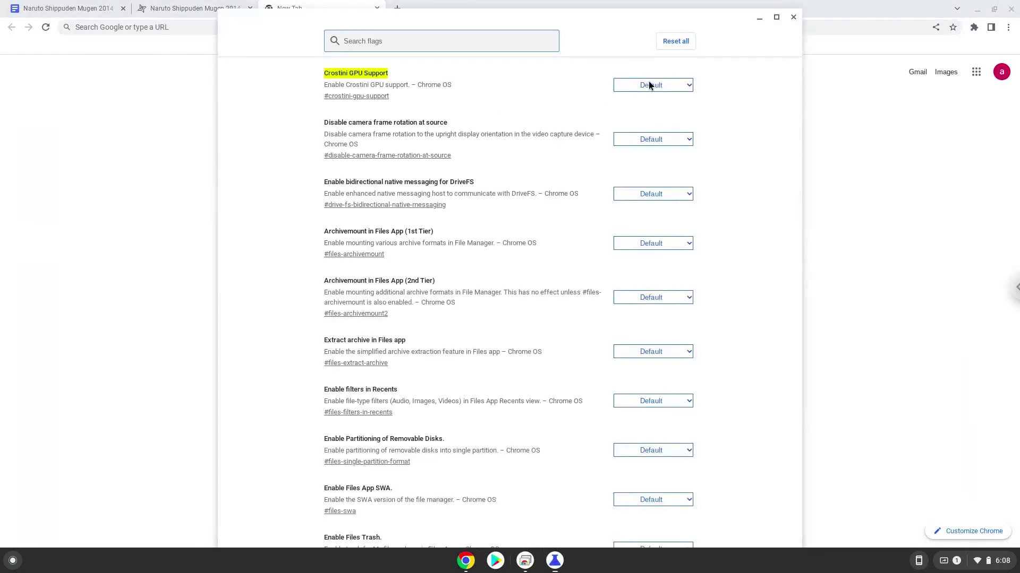
left_click(648, 83)
left_click(645, 117)
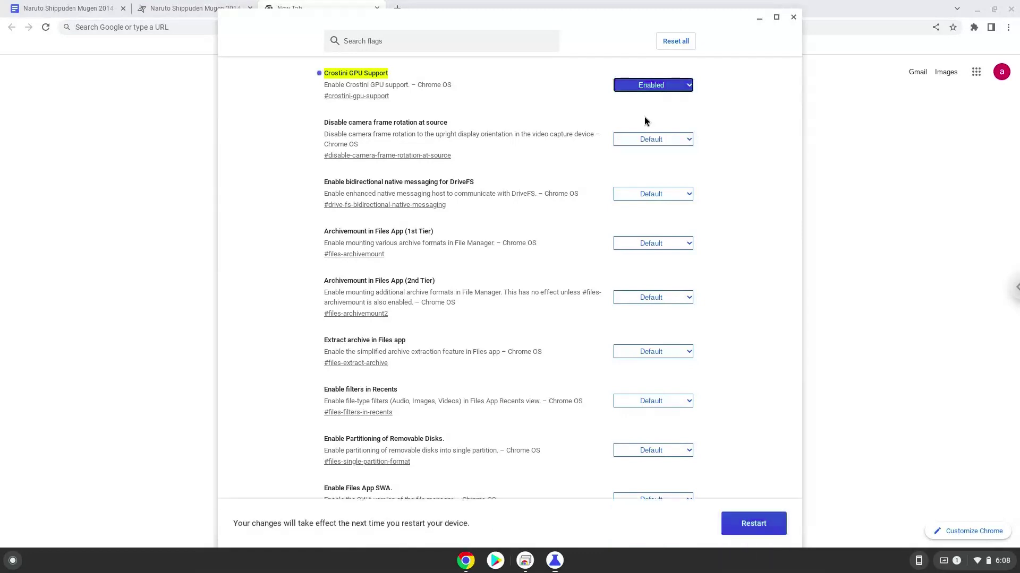
Copy the scheduler-configuration flag address from the Doc and load it in the new tab
left_click(67, 8)
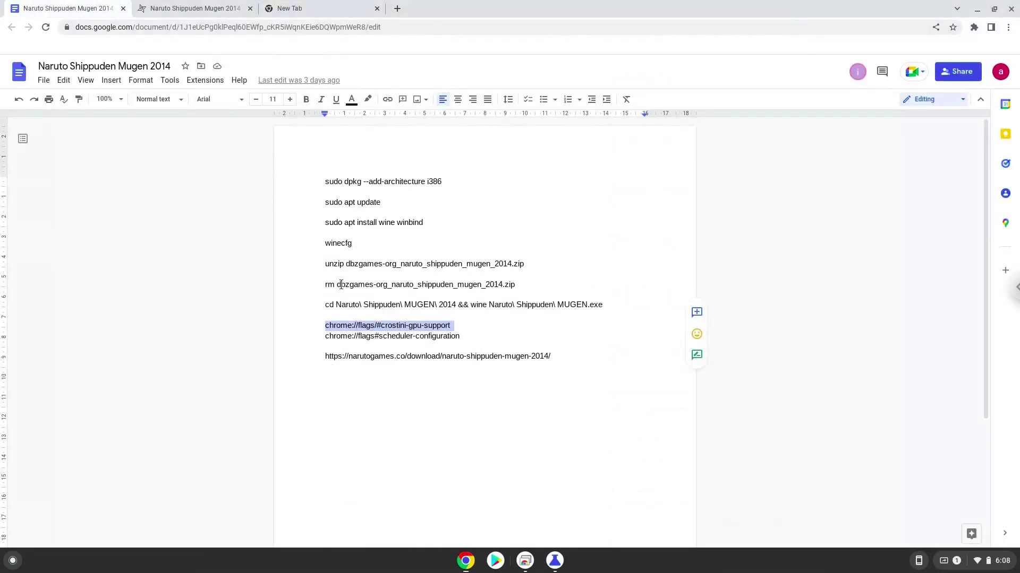
triple_click(378, 337)
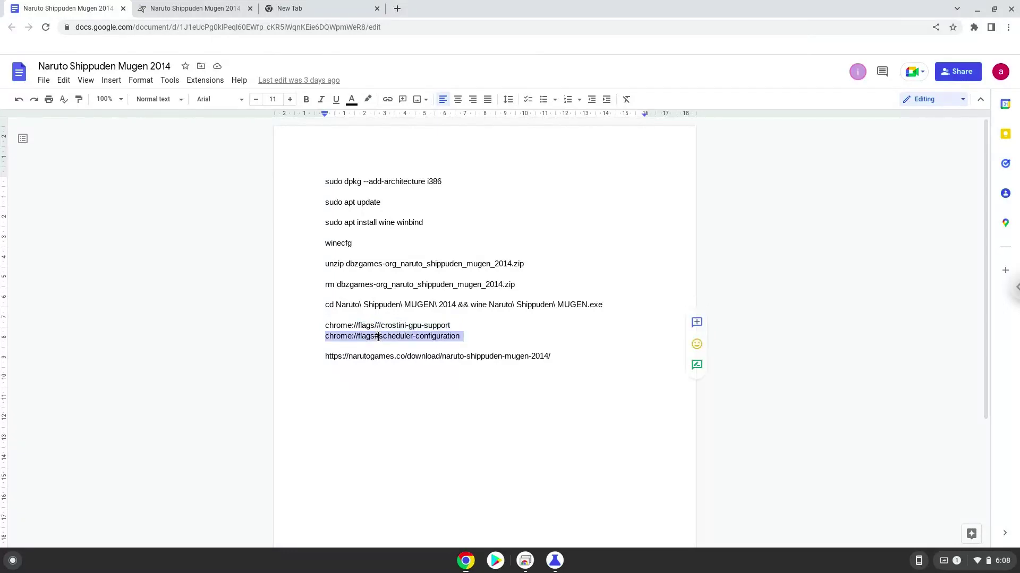
right_click(378, 337)
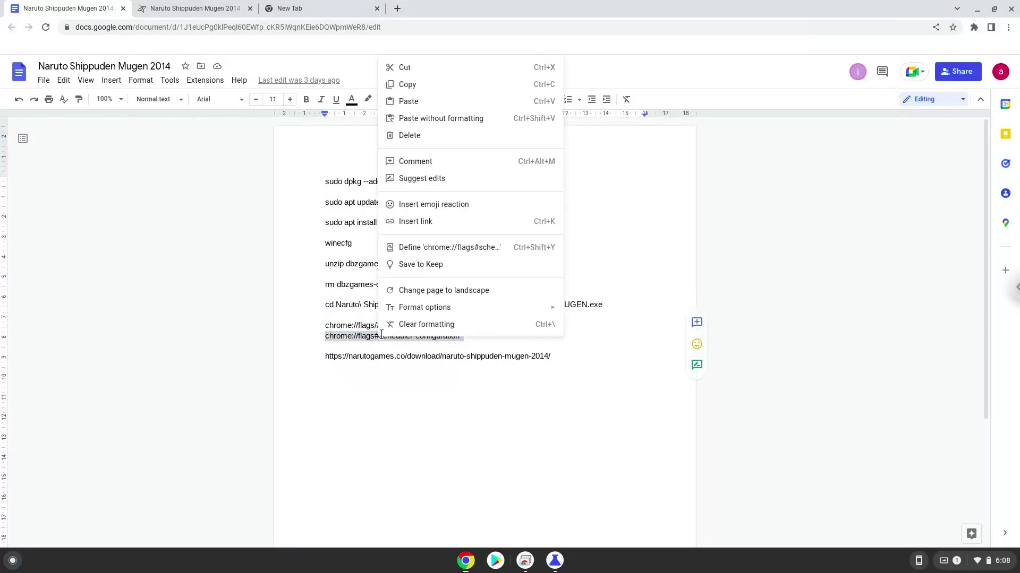
left_click(407, 85)
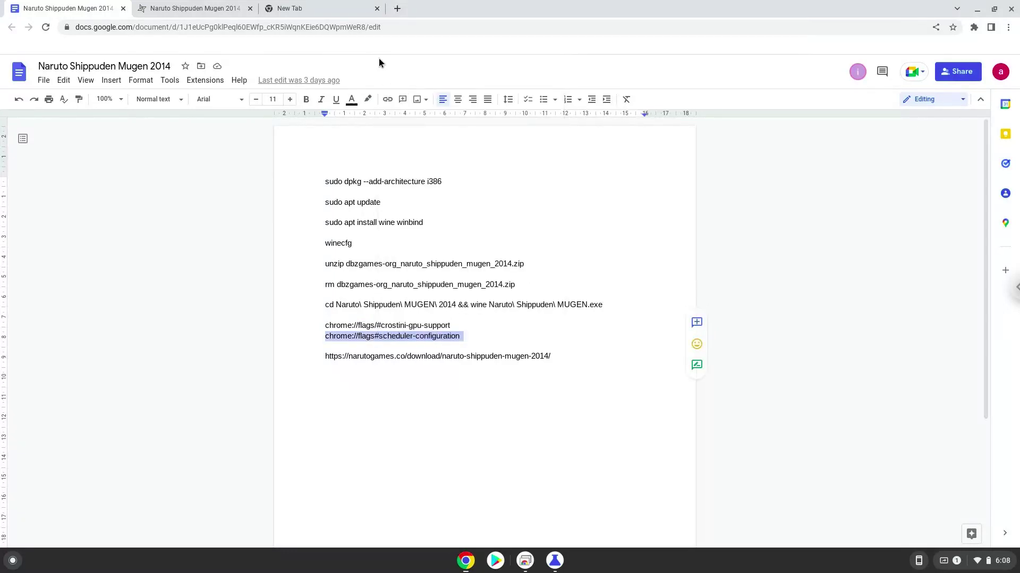
left_click(330, 10)
right_click(334, 26)
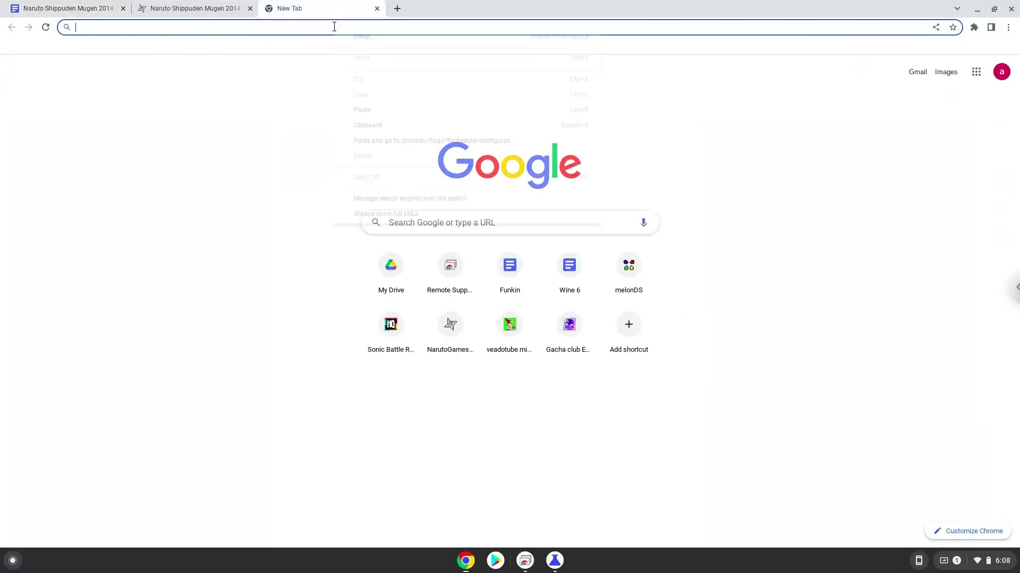
left_click(390, 138)
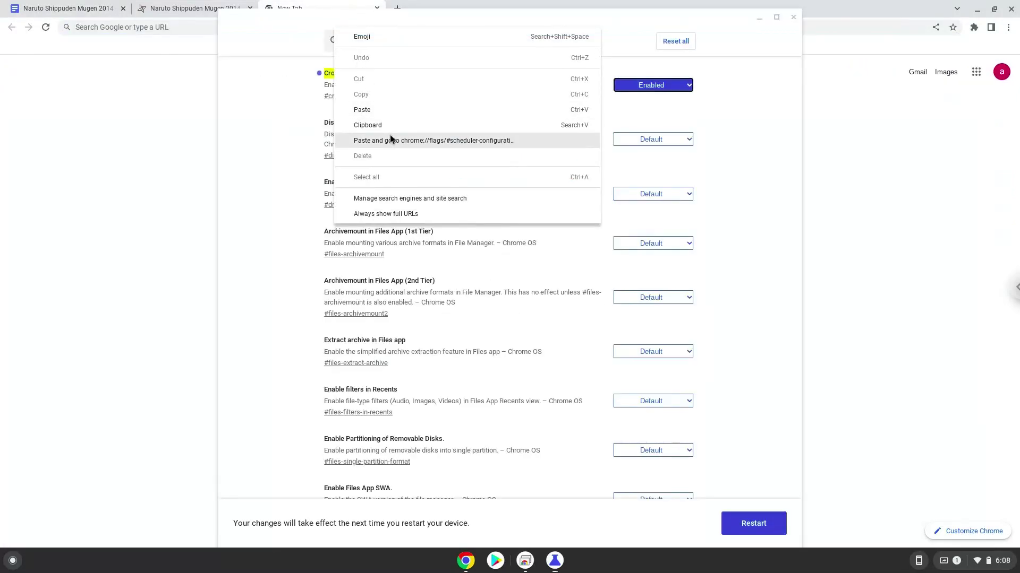
Set Scheduler Configuration to Enables Hyper-Threading and restart to apply the flags
left_click(628, 89)
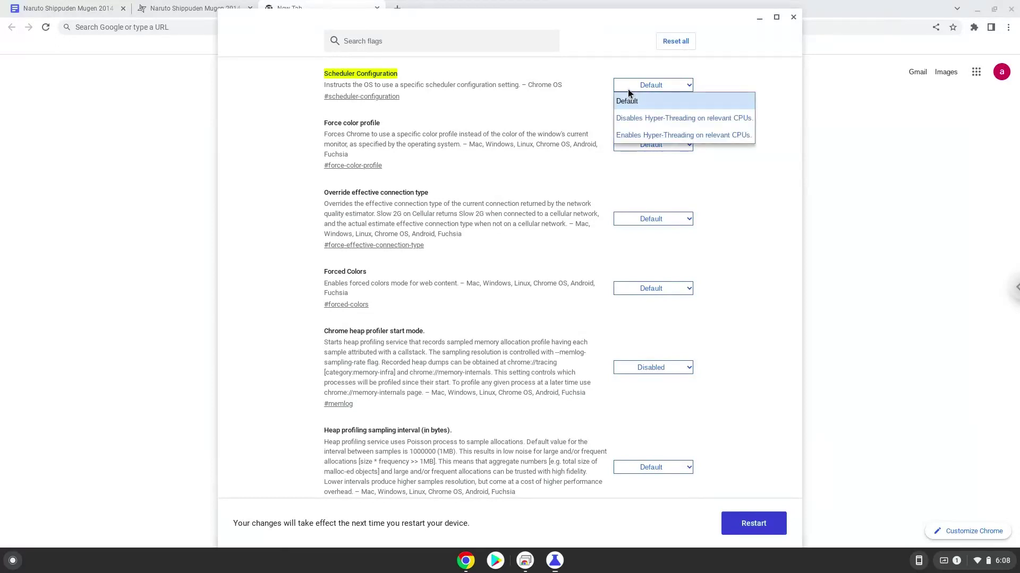
left_click(622, 134)
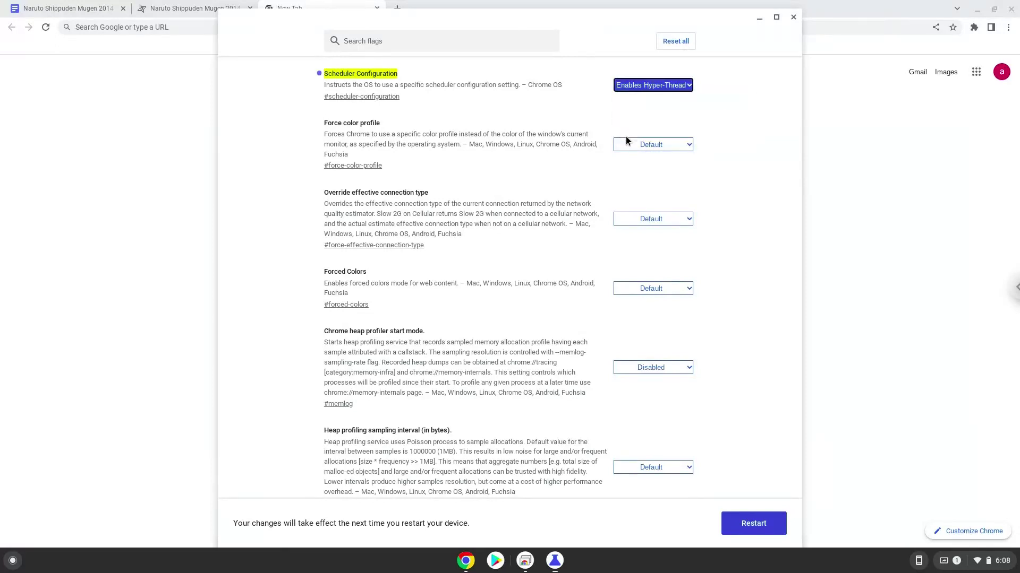
left_click(771, 530)
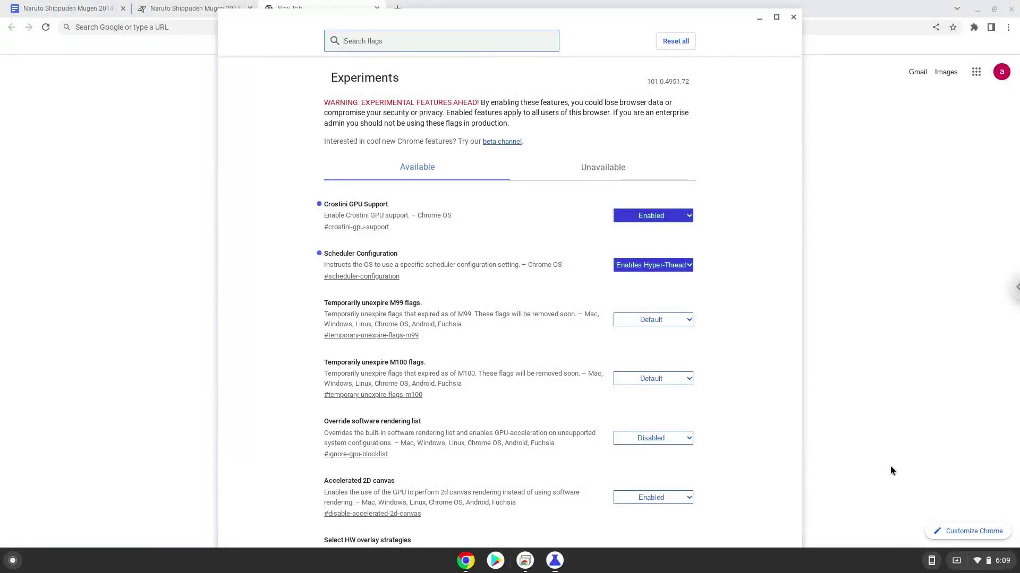
Go to Advanced > Developers in ChromeOS Settings, reached through quick settings
left_click(969, 565)
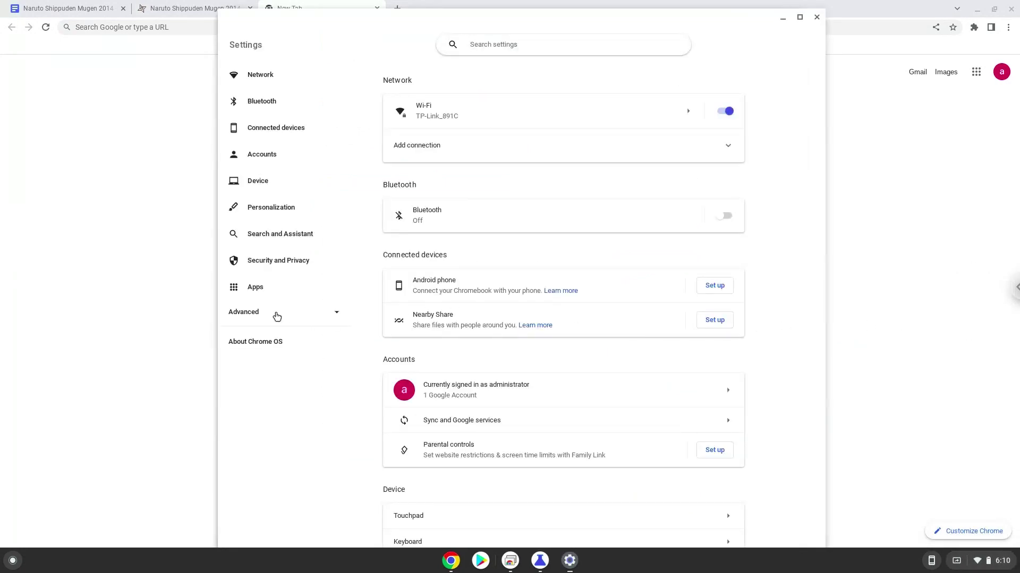
left_click(276, 315)
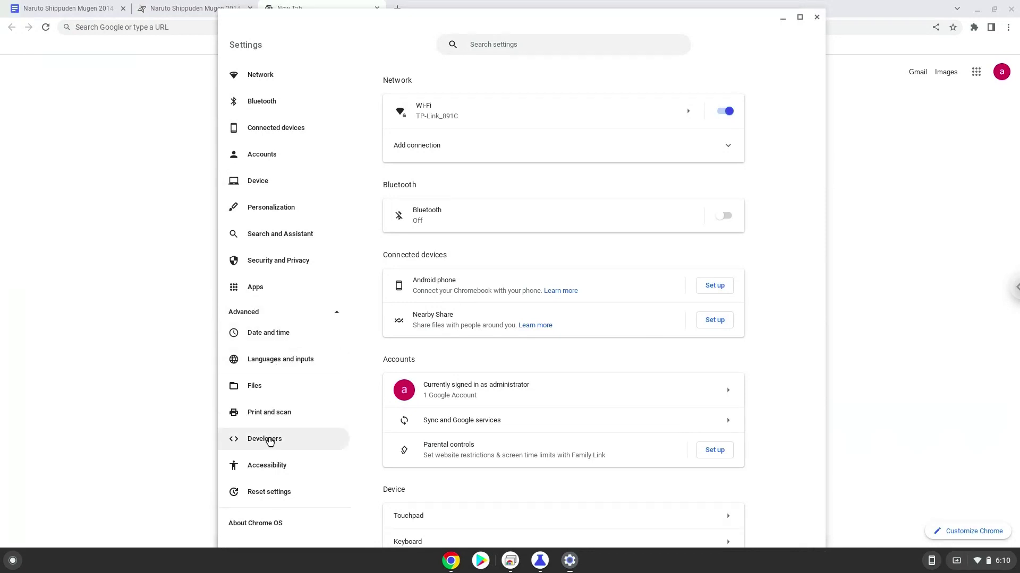
left_click(270, 442)
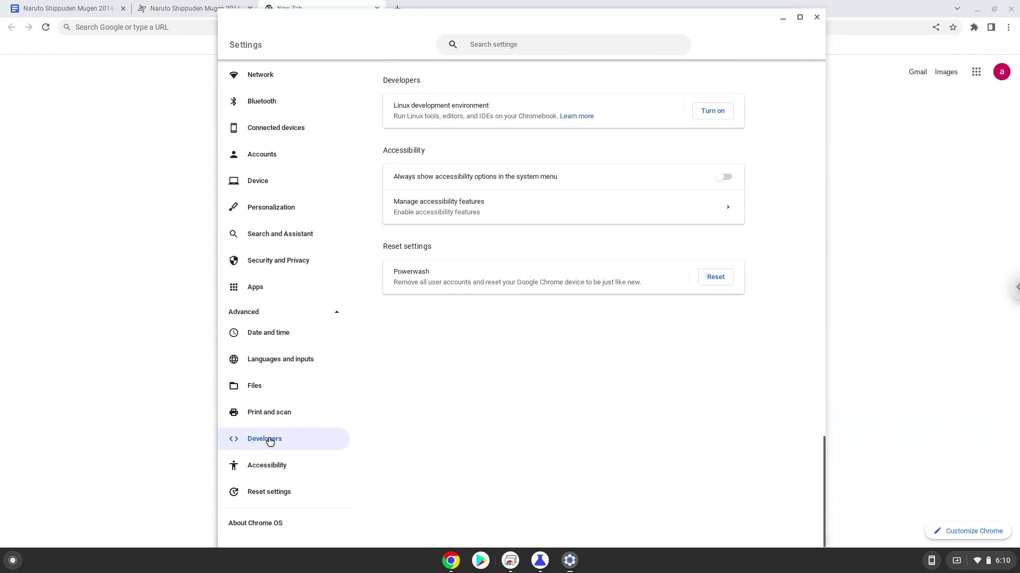
Turn on the Linux development environment with the recommended disk size, then close its terminal
left_click(715, 111)
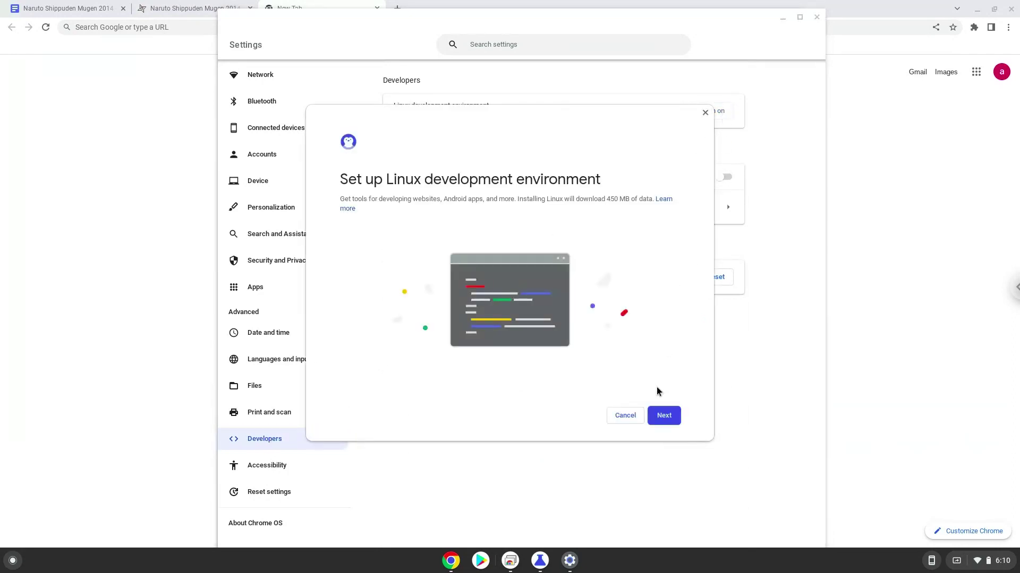
left_click(655, 415)
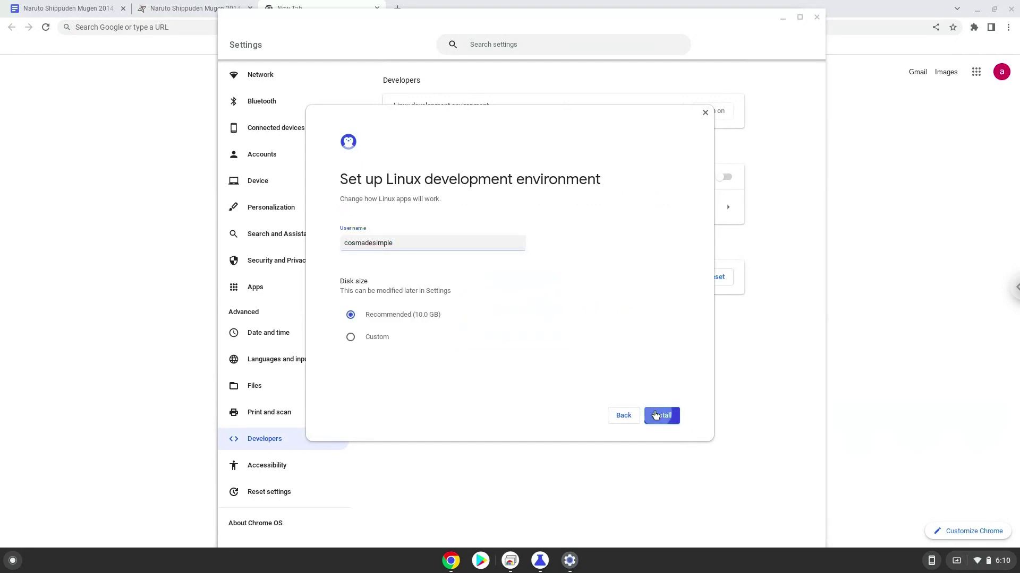
left_click(655, 415)
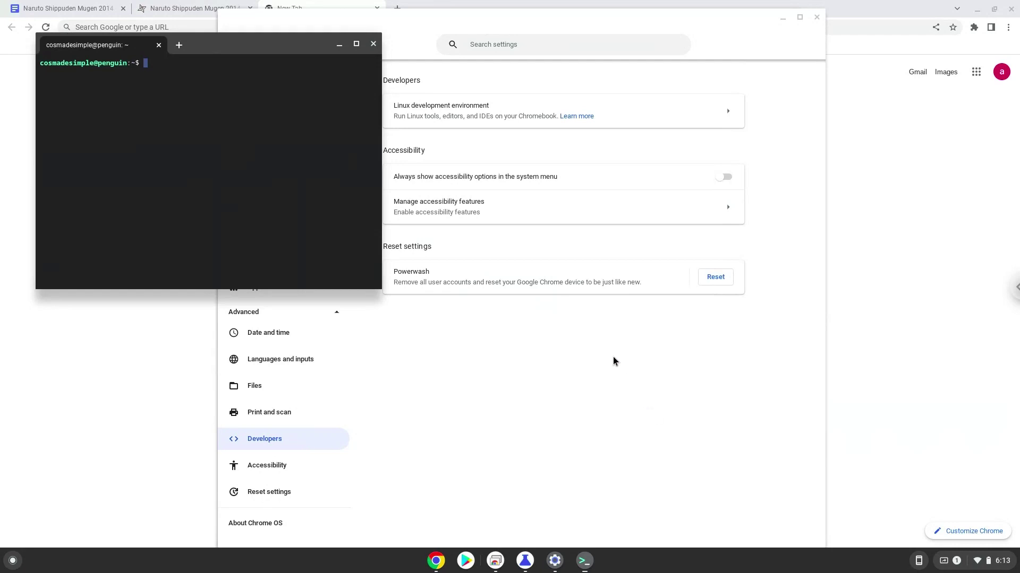
left_click(374, 44)
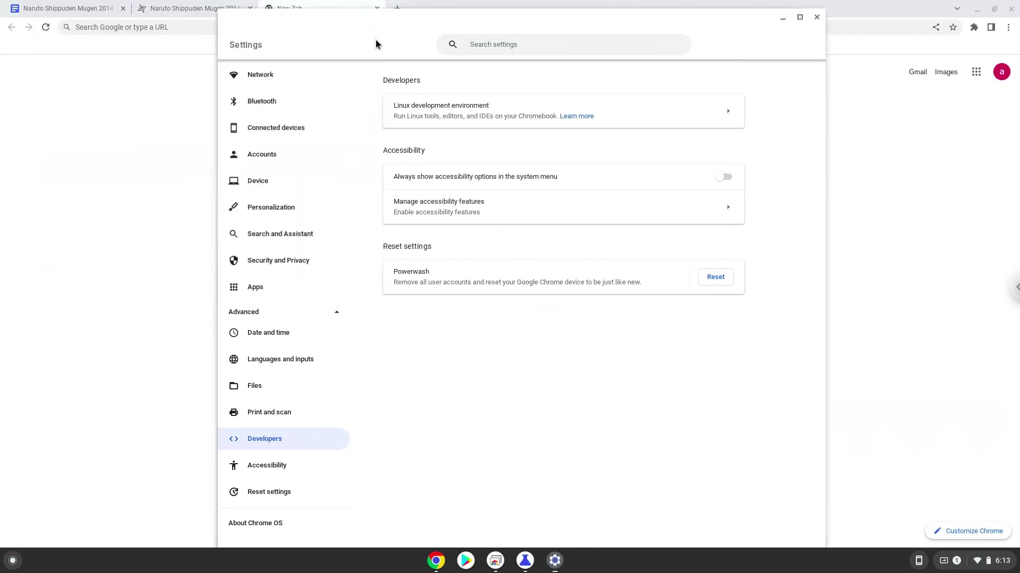
Close Settings, start the Naruto Shippuden Mugen 2014 zip download from MediaFire, and return to the Doc
left_click(816, 16)
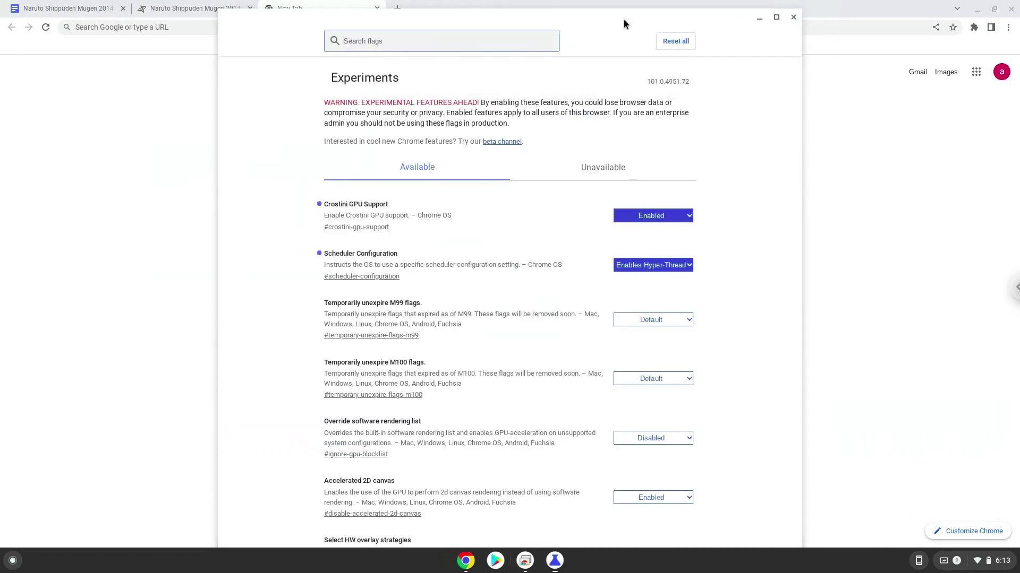
left_click(203, 9)
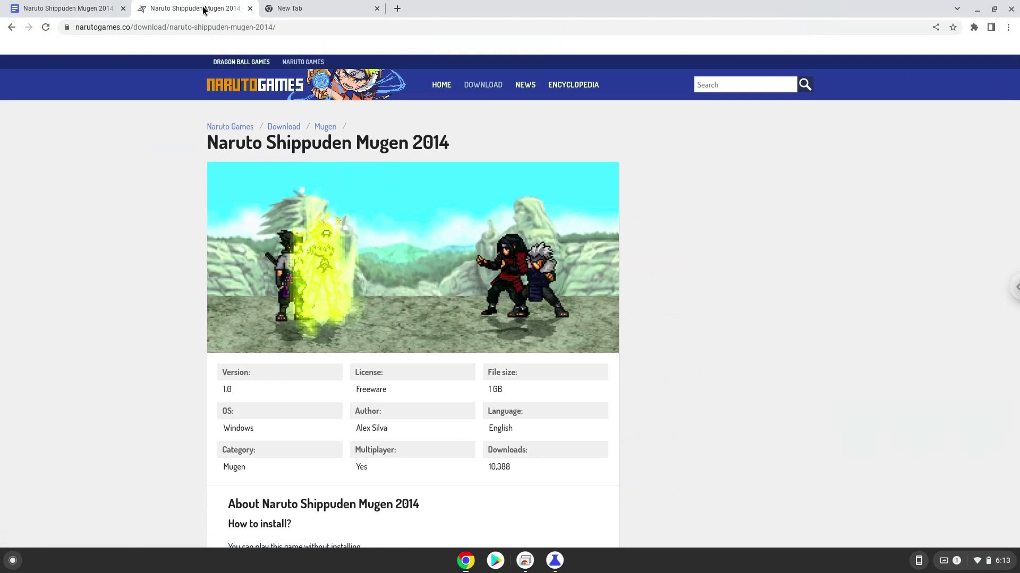
scroll(192, 142, "down", 1)
scroll(190, 146, "down", 1)
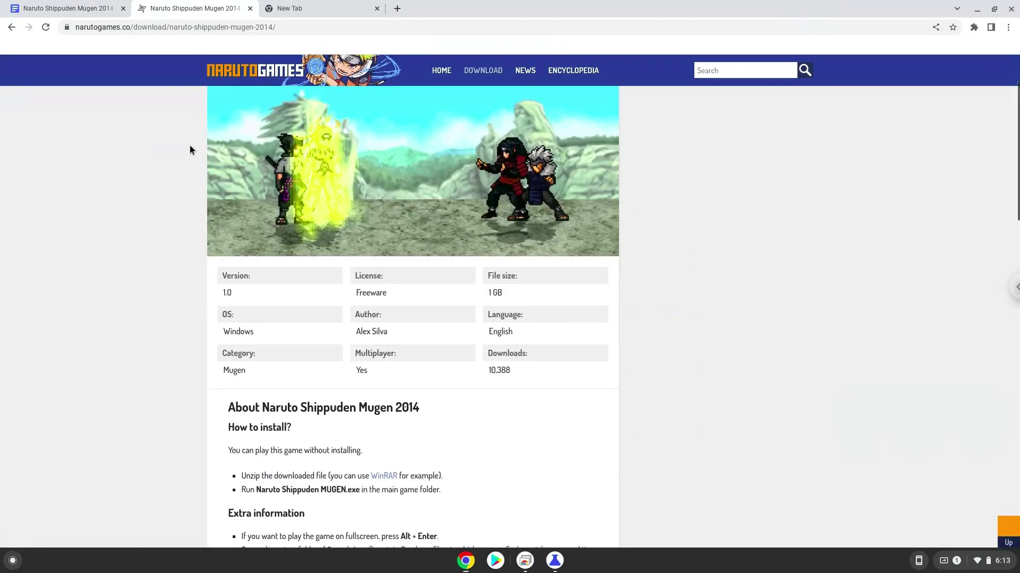
scroll(191, 146, "down", 2)
scroll(190, 145, "down", 2)
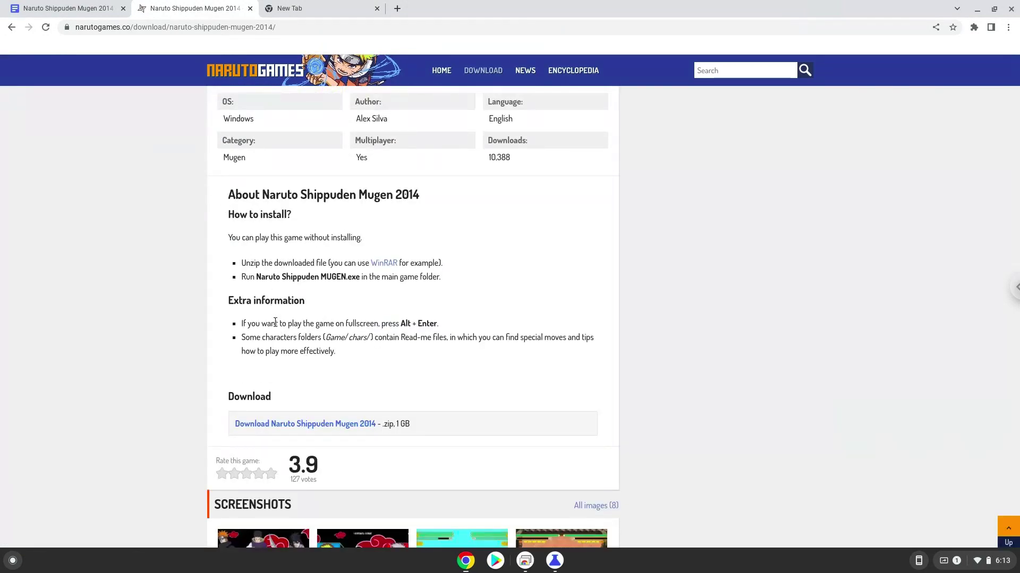
left_click(295, 428)
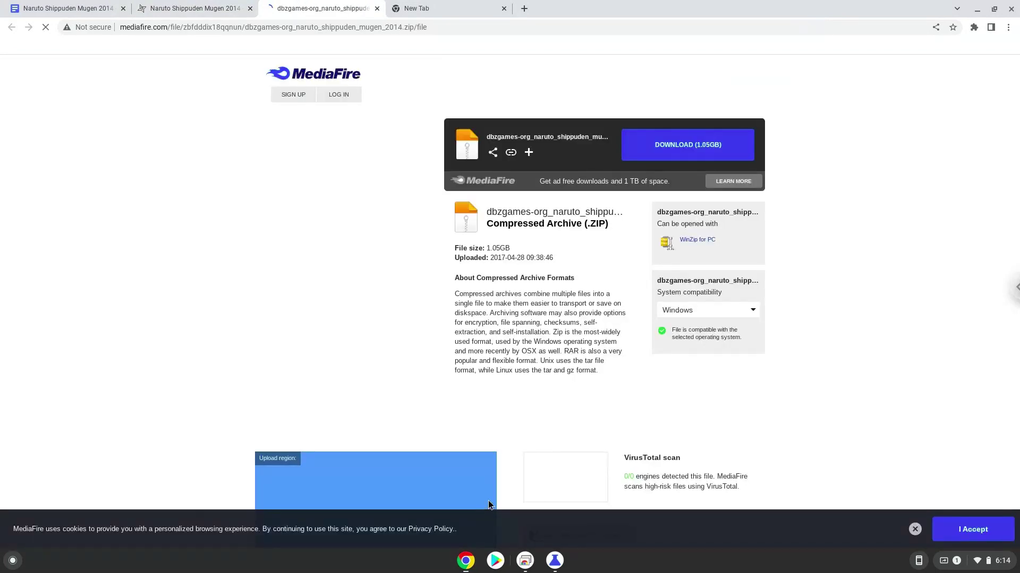
left_click(663, 148)
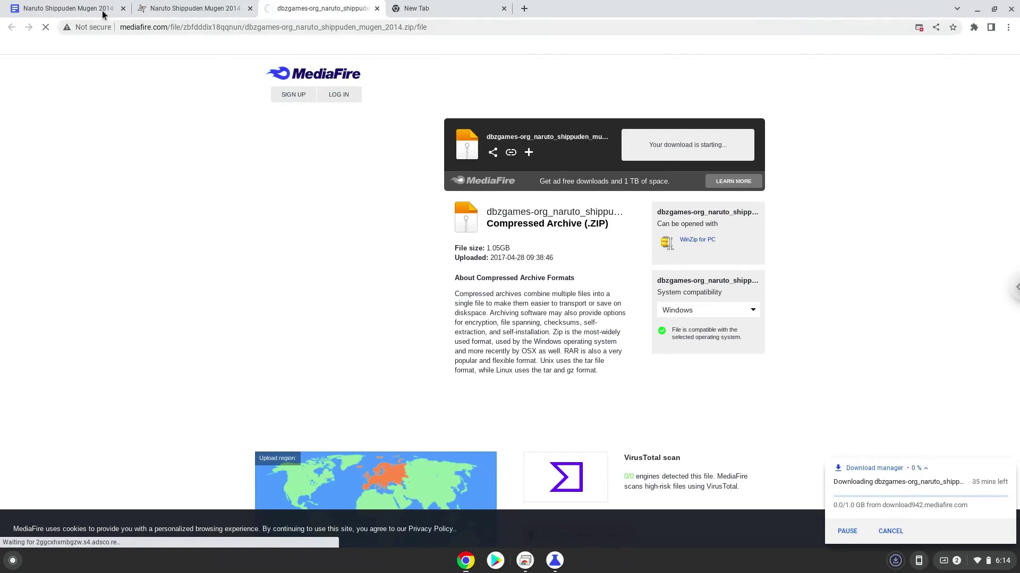
left_click(79, 8)
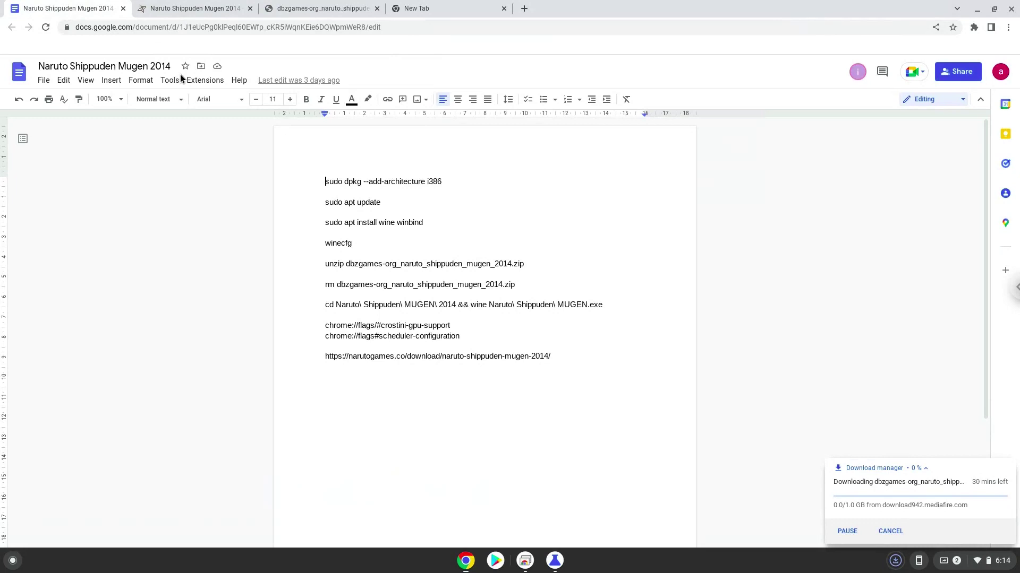
Copy 'sudo dpkg --add-architecture i386' from the Doc and launch Terminal from the launcher
triple_click(352, 181)
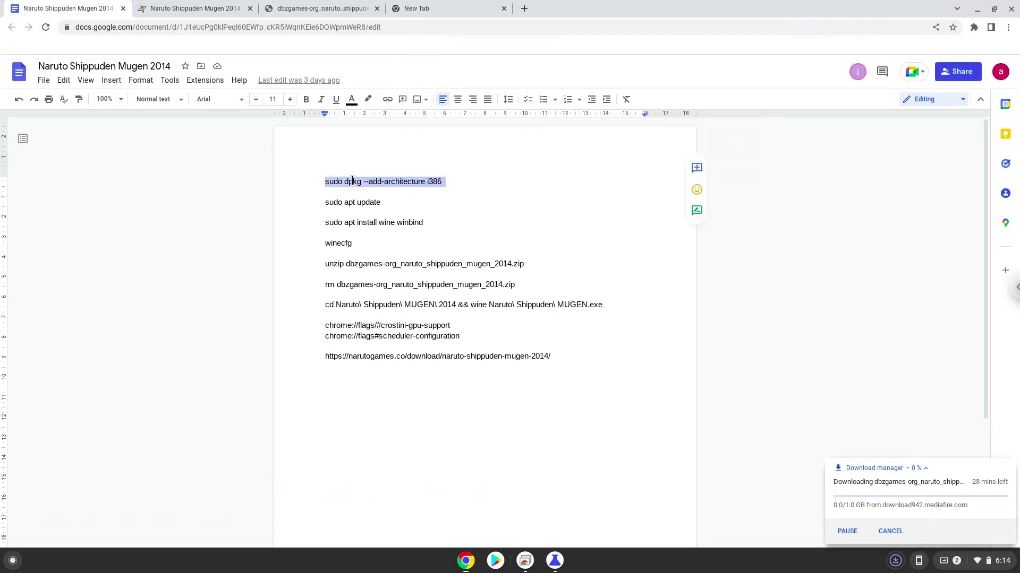
right_click(352, 182)
left_click(371, 206)
left_click(13, 560)
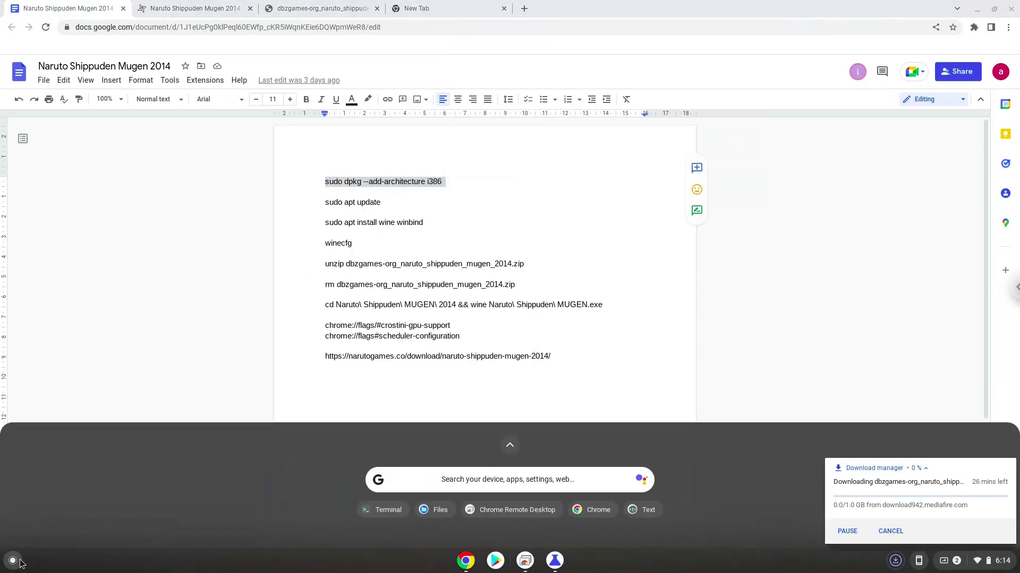
type("ter")
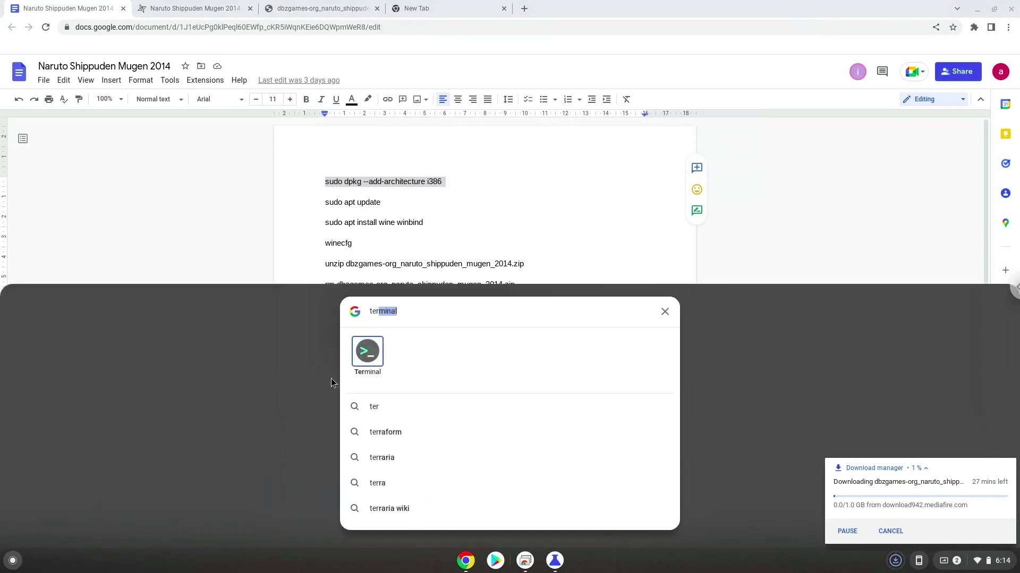
left_click(360, 359)
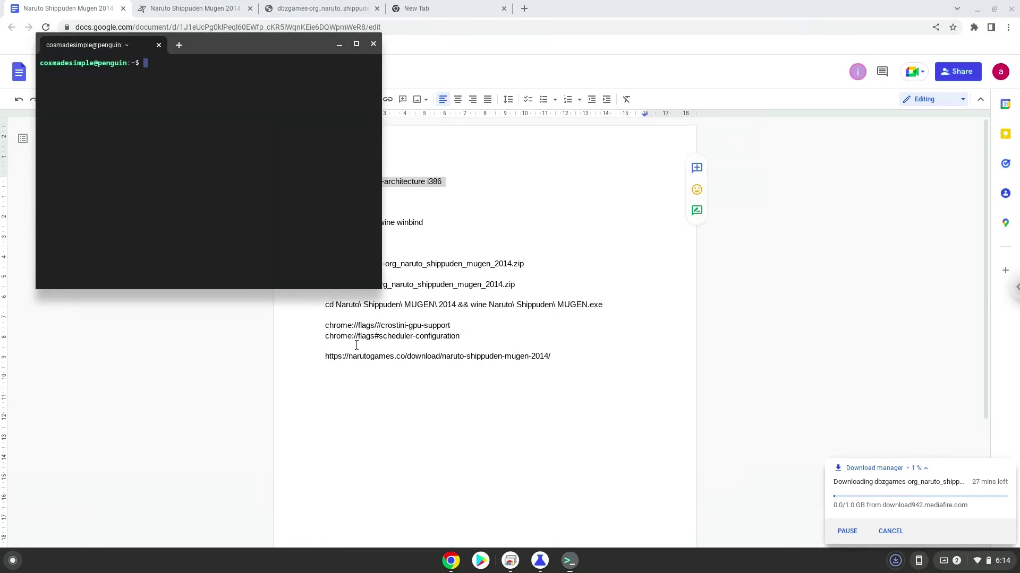
Maximize the Terminal, copy 'sudo apt update' from the Doc, and bring the notes document forward
double_click(279, 44)
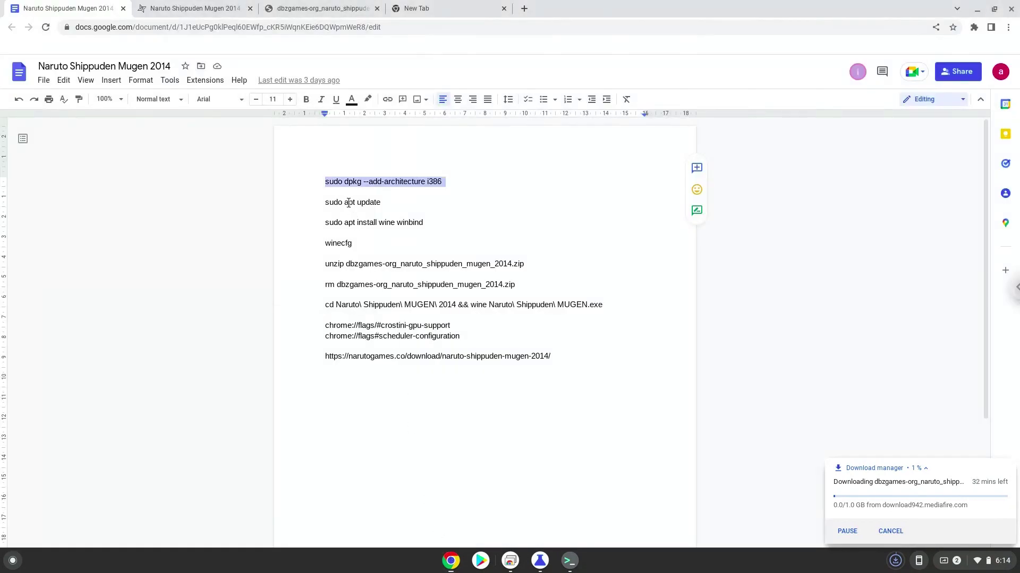
triple_click(347, 203)
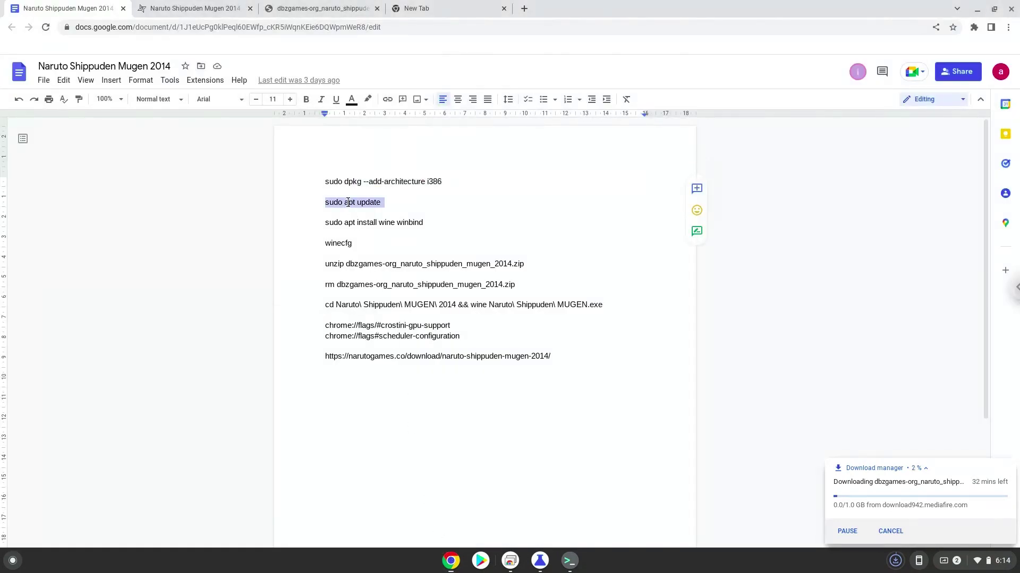
right_click(348, 203)
left_click(372, 232)
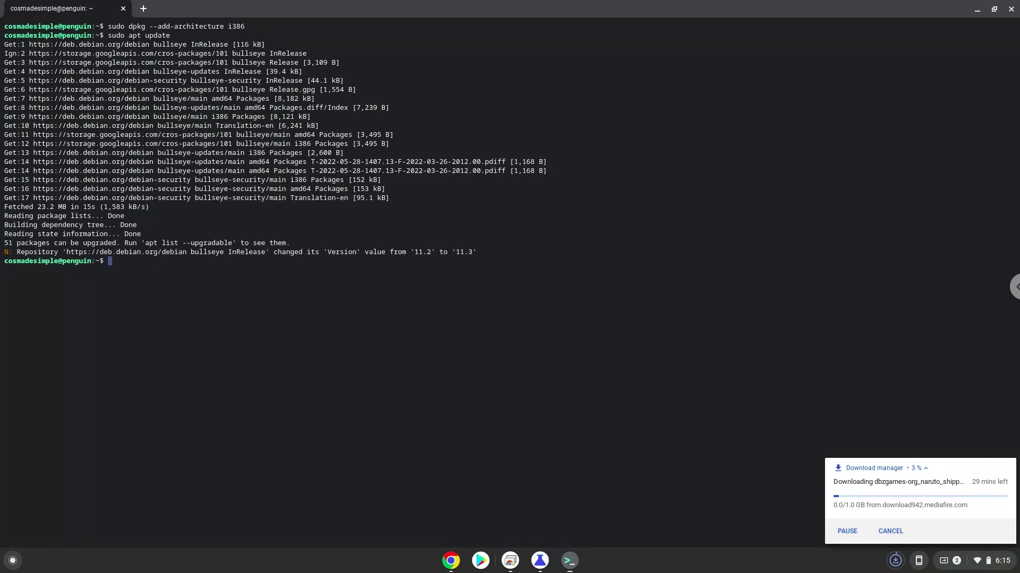
left_click(451, 561)
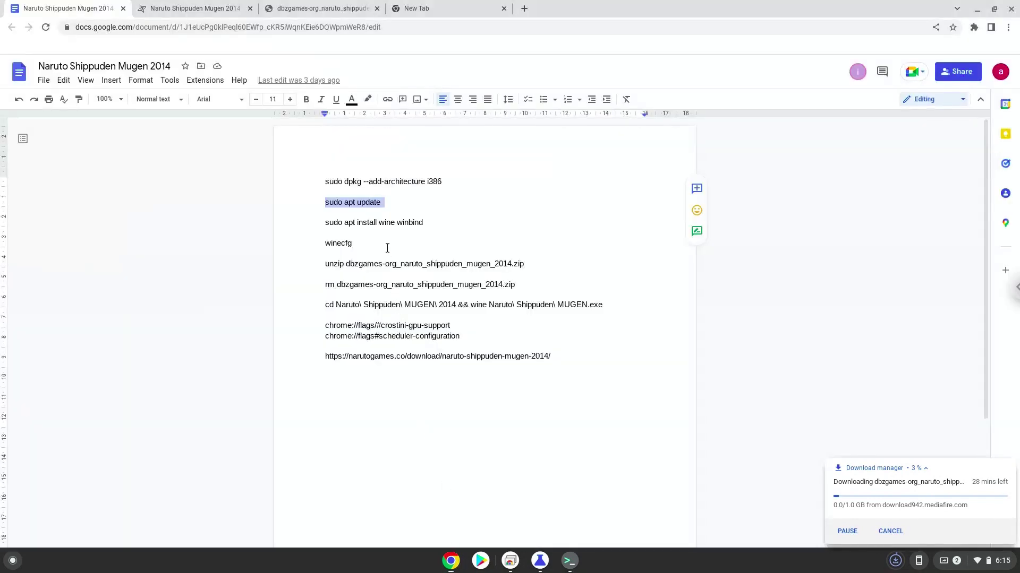
Copy 'sudo apt install wine winbind' into the Terminal, run it, and confirm the installation
triple_click(383, 222)
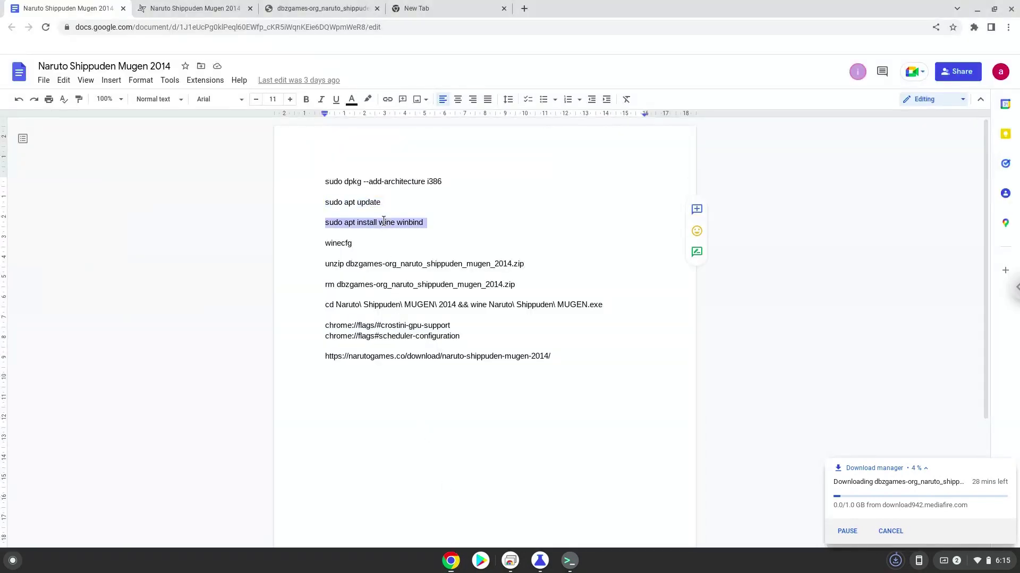
right_click(383, 222)
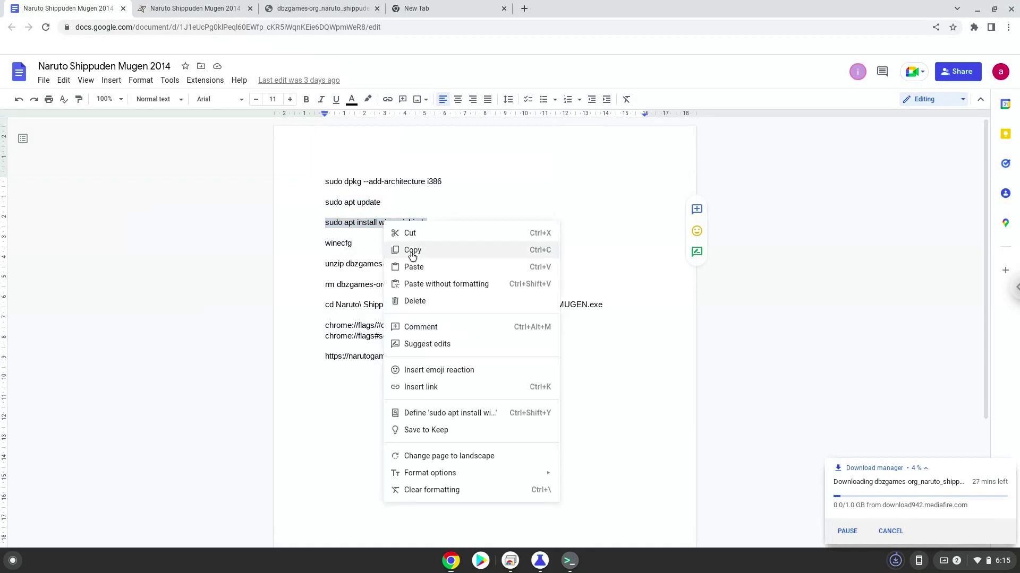
left_click(411, 251)
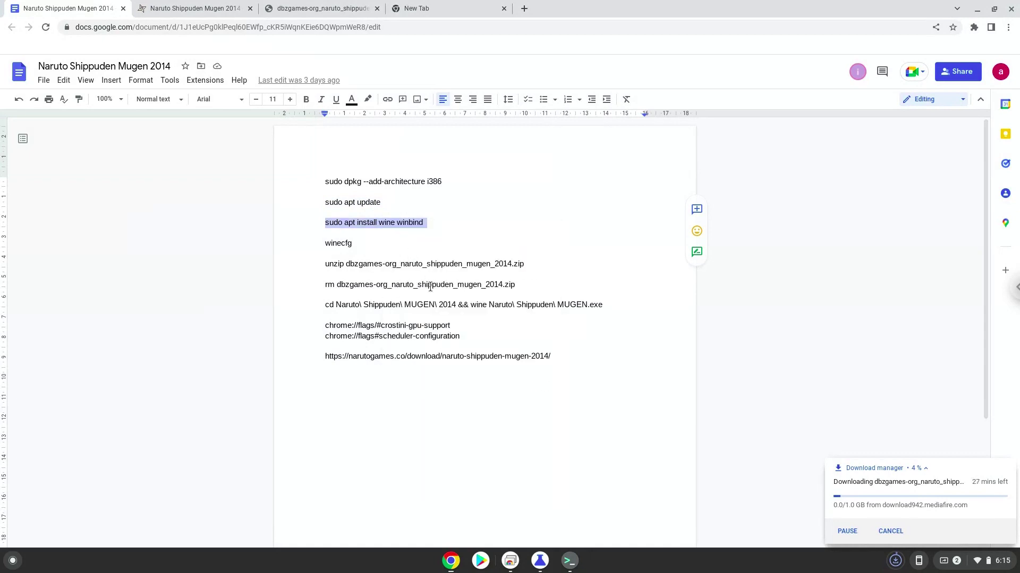
left_click(569, 561)
key("ctrl+shift+v")
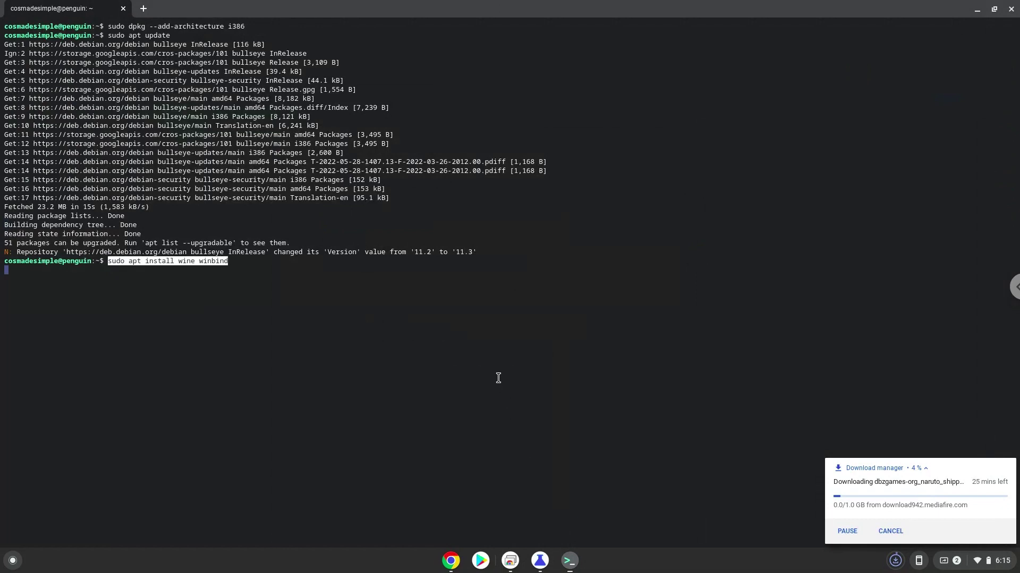
key("Return")
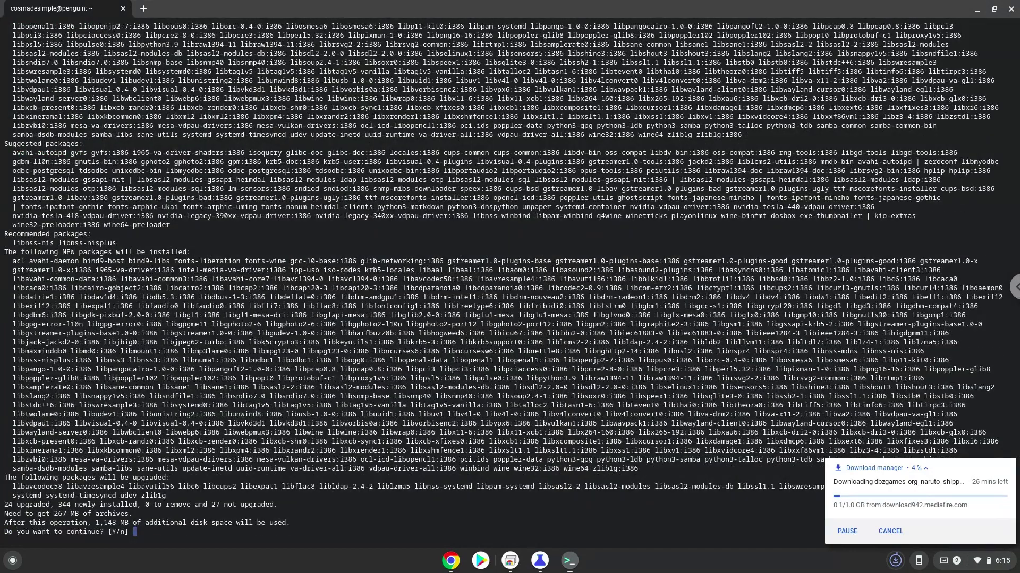
key("Return")
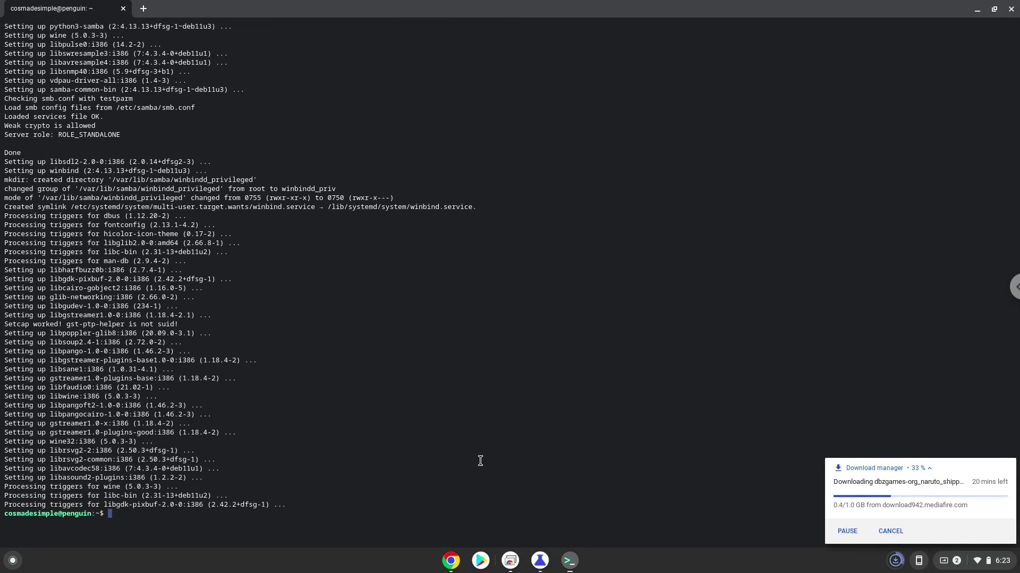
Copy 'winecfg' into the Terminal, run it, and close the Wine configuration window
left_click(451, 562)
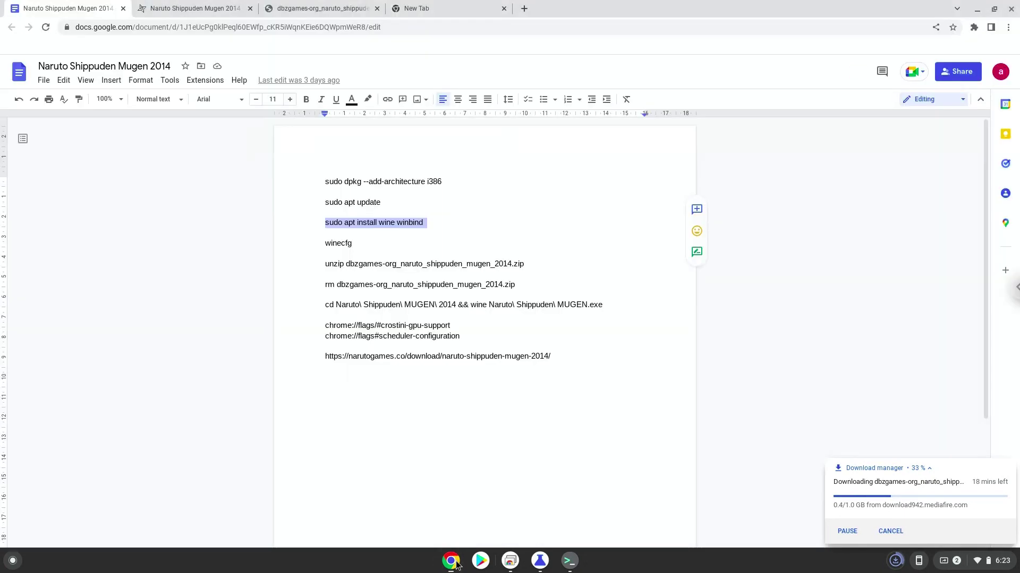
triple_click(340, 245)
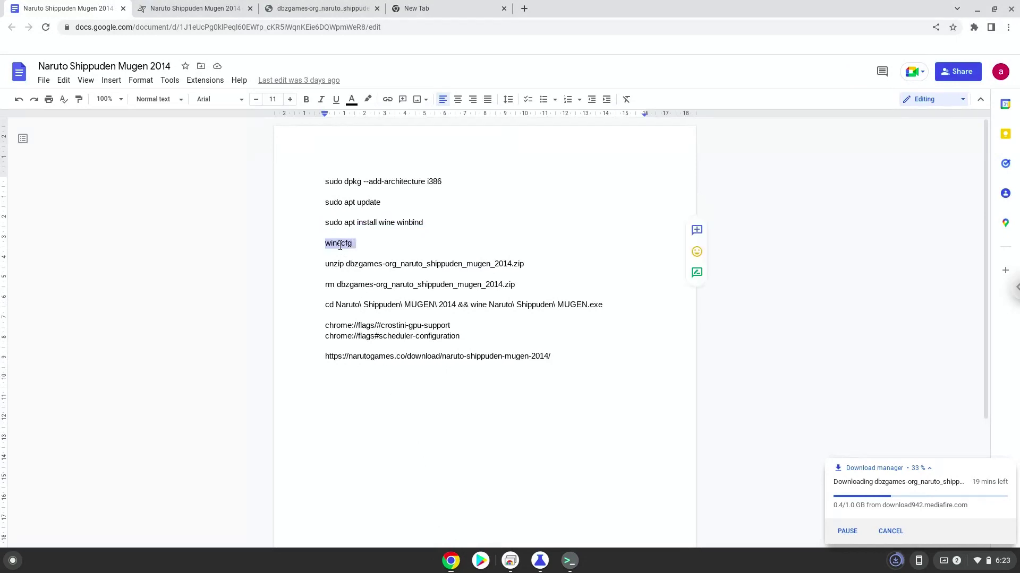
right_click(340, 245)
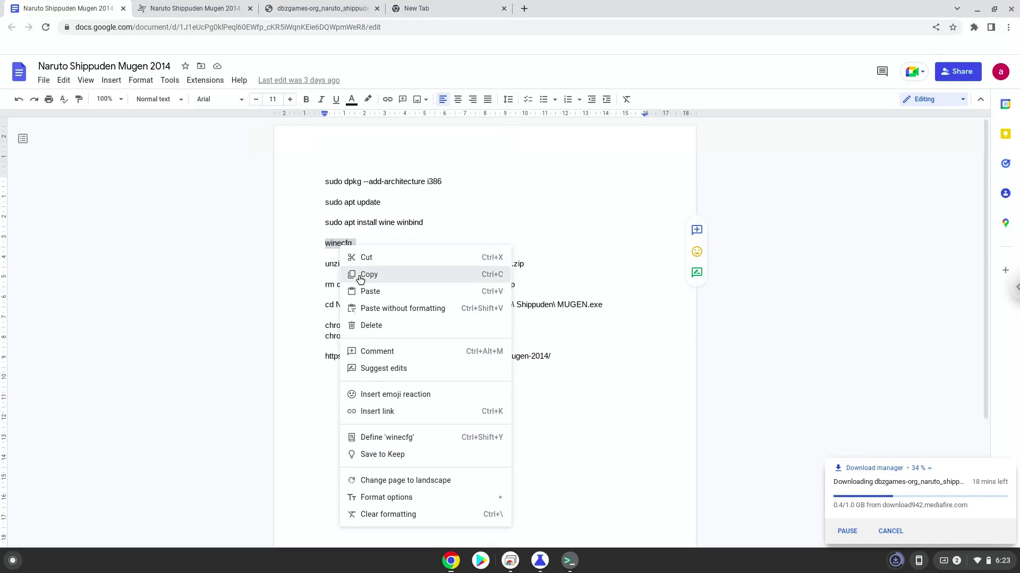
left_click(359, 275)
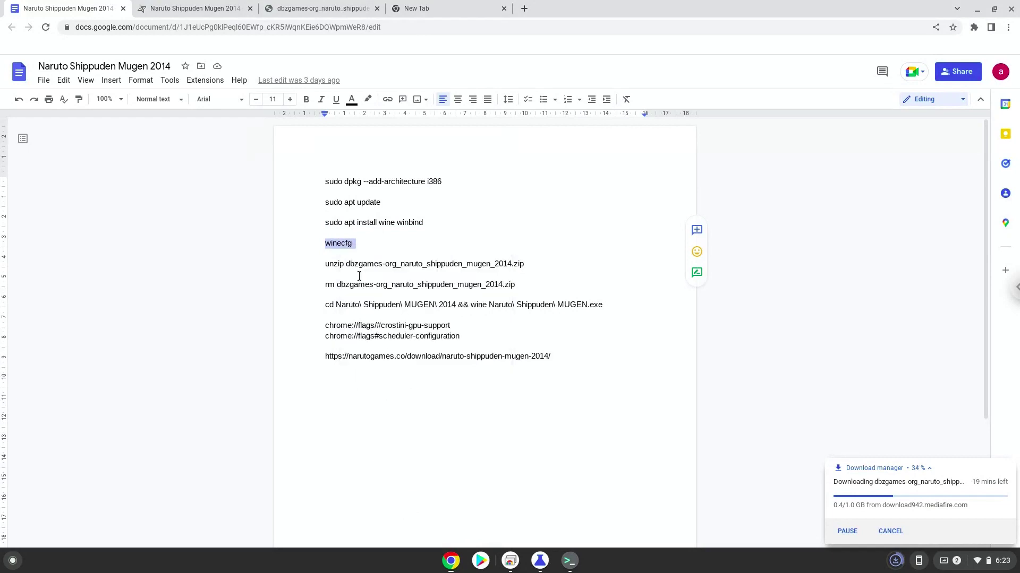
left_click(567, 561)
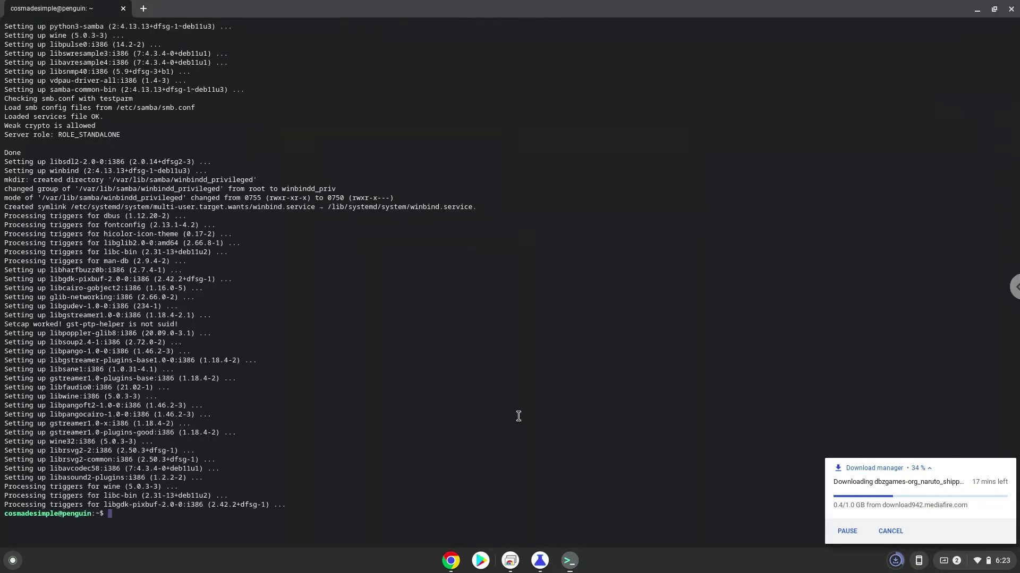
key("ctrl+shift+v")
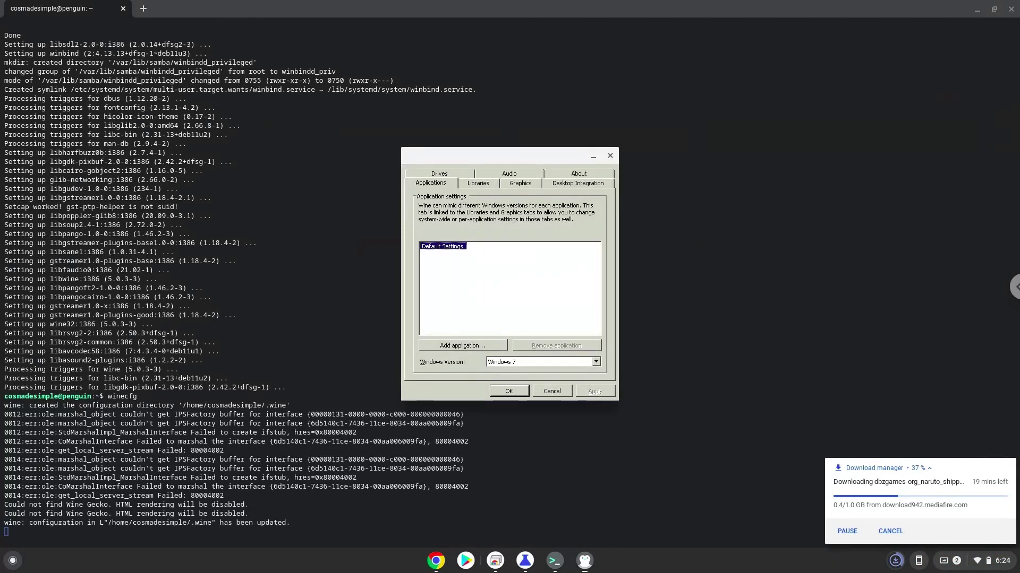
left_click(609, 156)
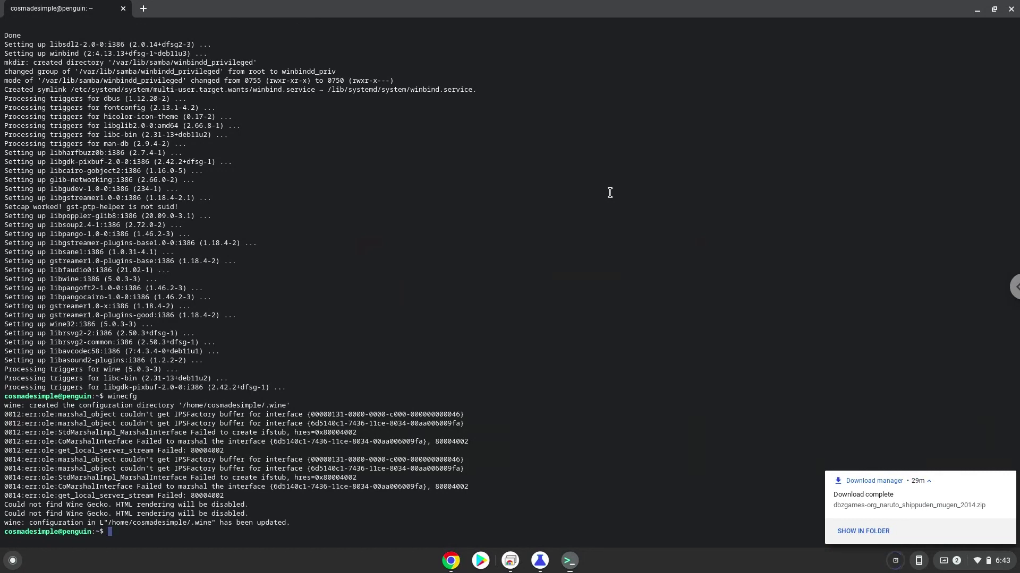
Show the downloaded zip in Downloads, cut it, and paste it into the Linux files folder
left_click(848, 537)
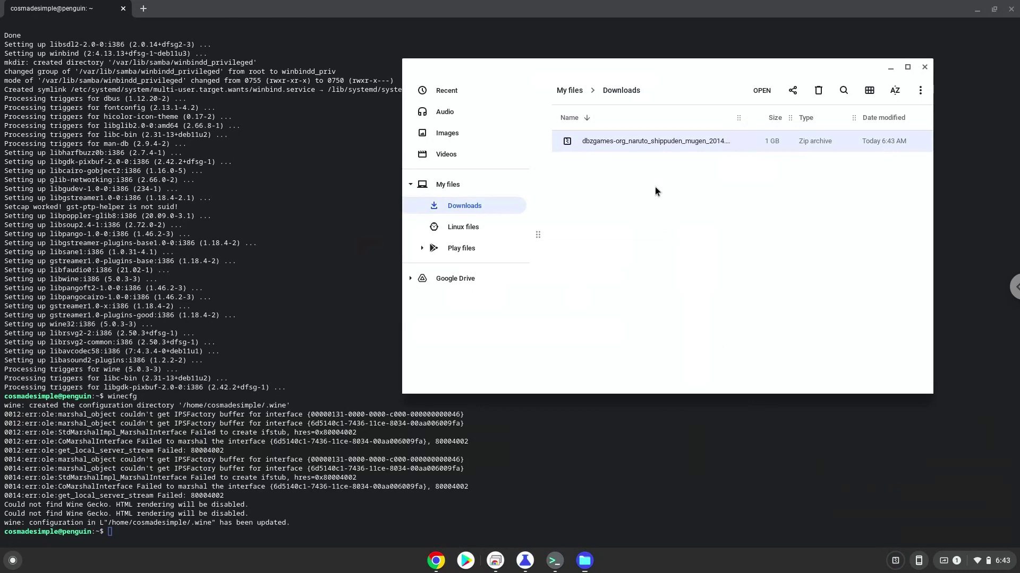
right_click(637, 144)
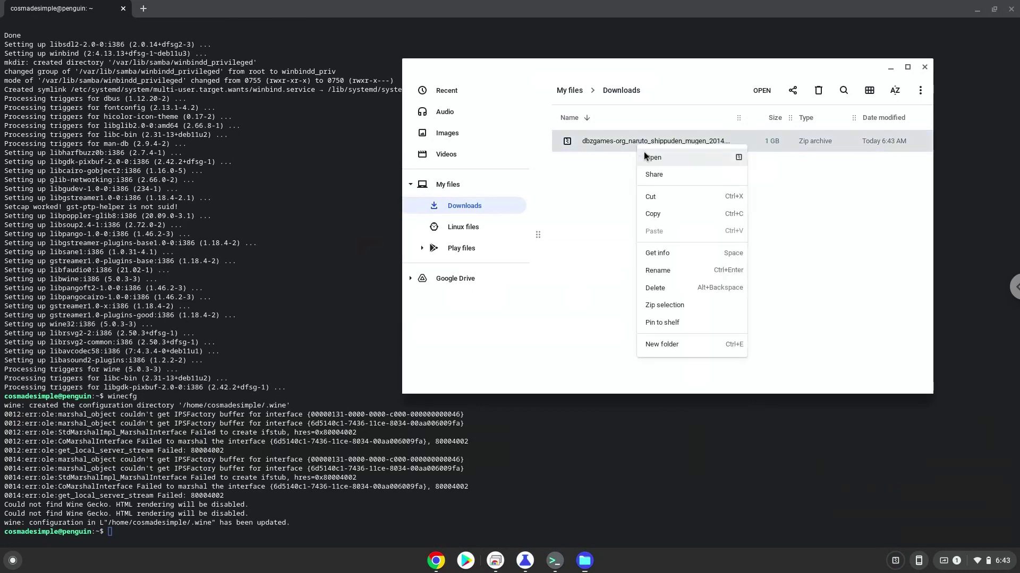
left_click(654, 198)
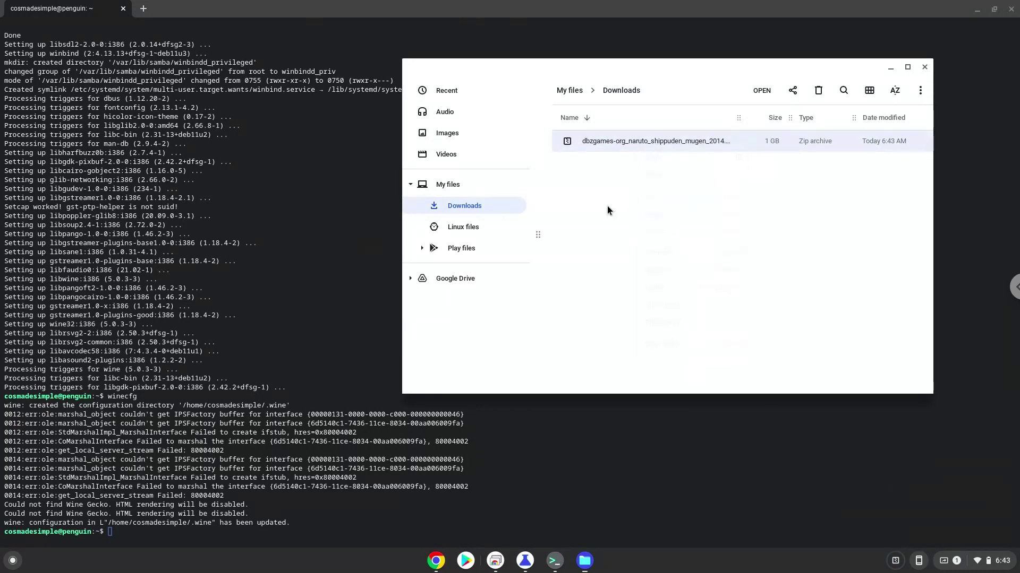
left_click(503, 230)
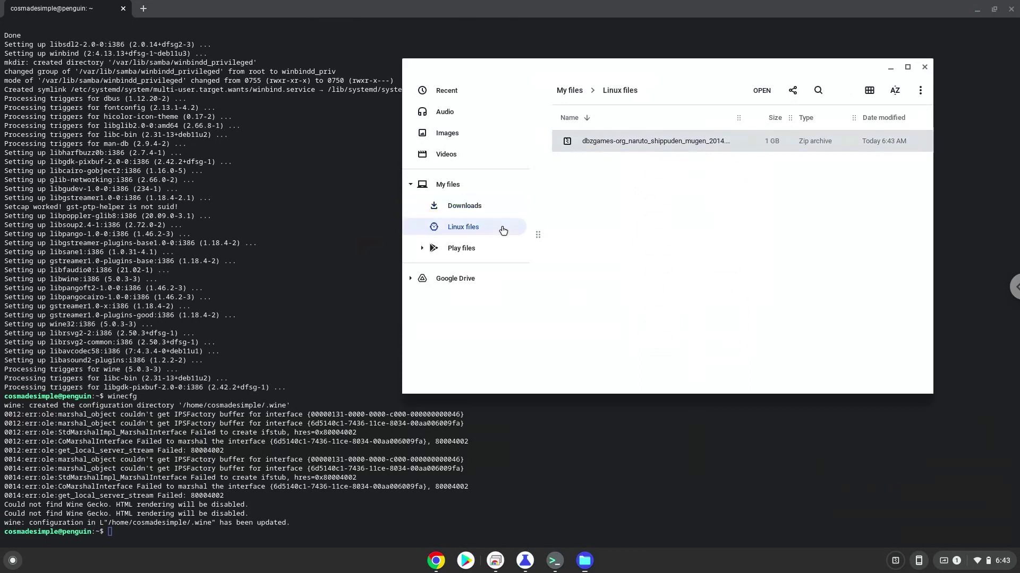
right_click(613, 228)
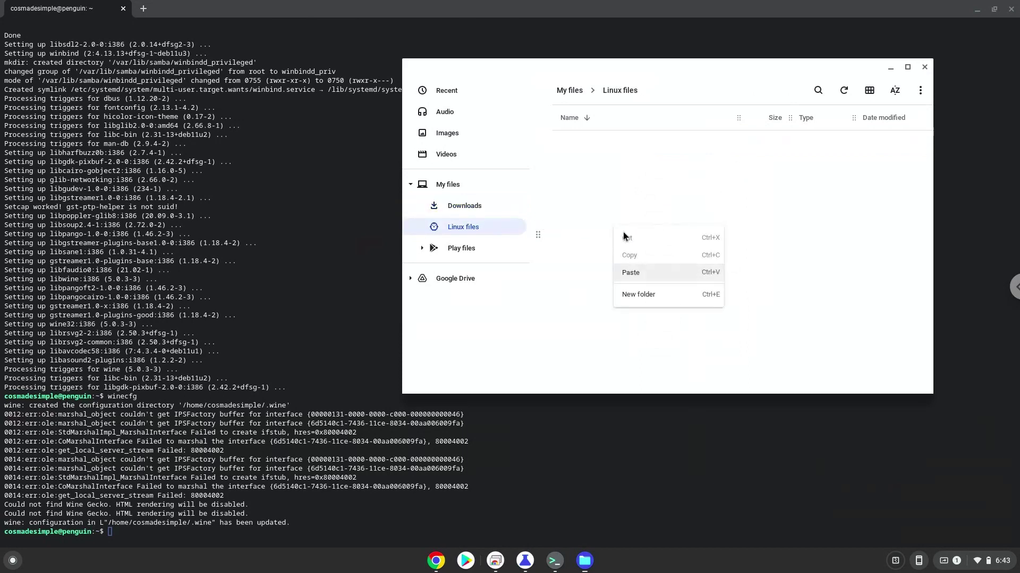
left_click(635, 274)
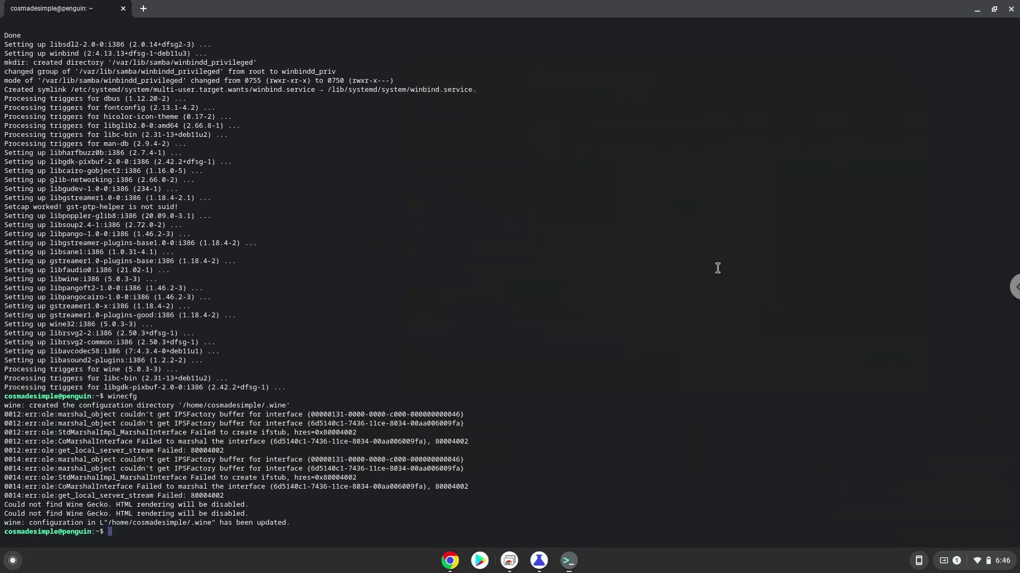
Copy the unzip command from the notes Doc and run it to extract Naruto Shippuden MUGEN 2014
left_click(451, 560)
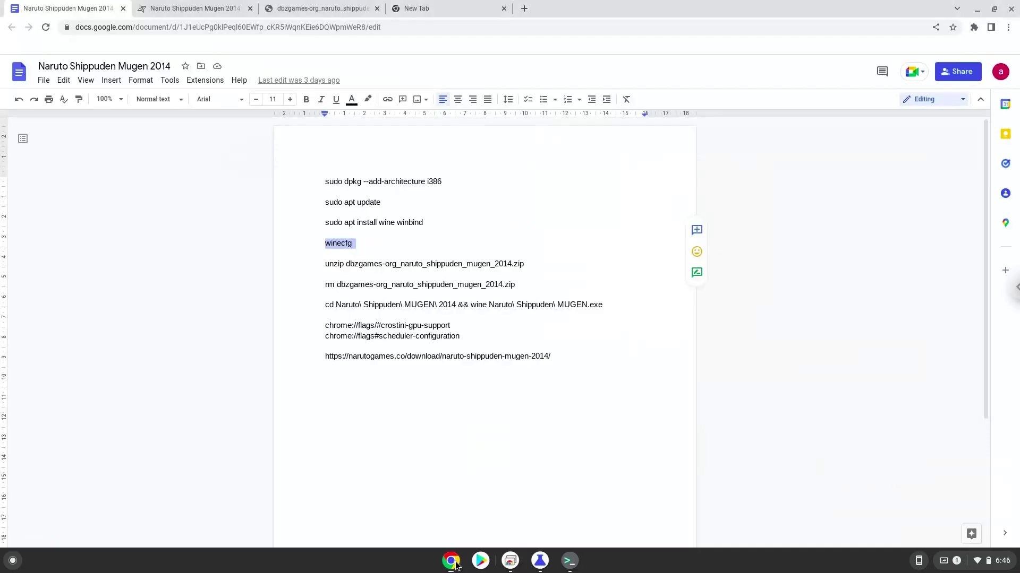
triple_click(383, 267)
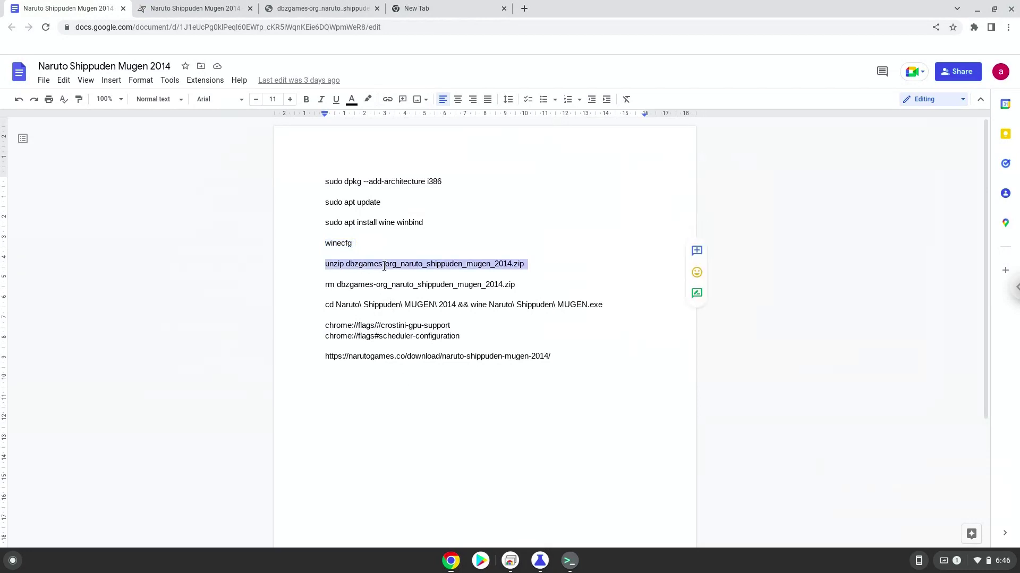
right_click(383, 266)
left_click(425, 296)
left_click(568, 561)
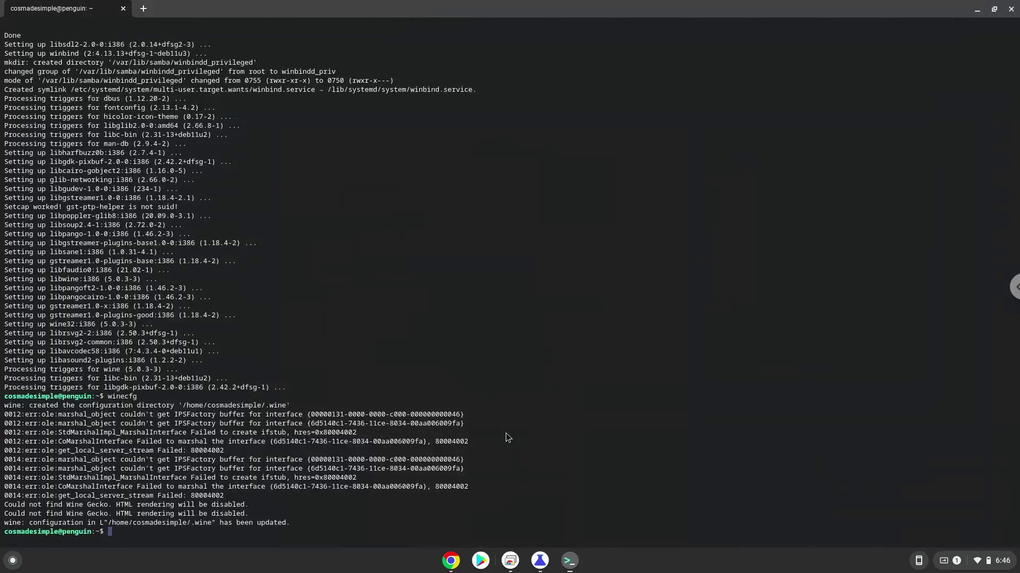
key("ctrl+shift+v")
key("Return")
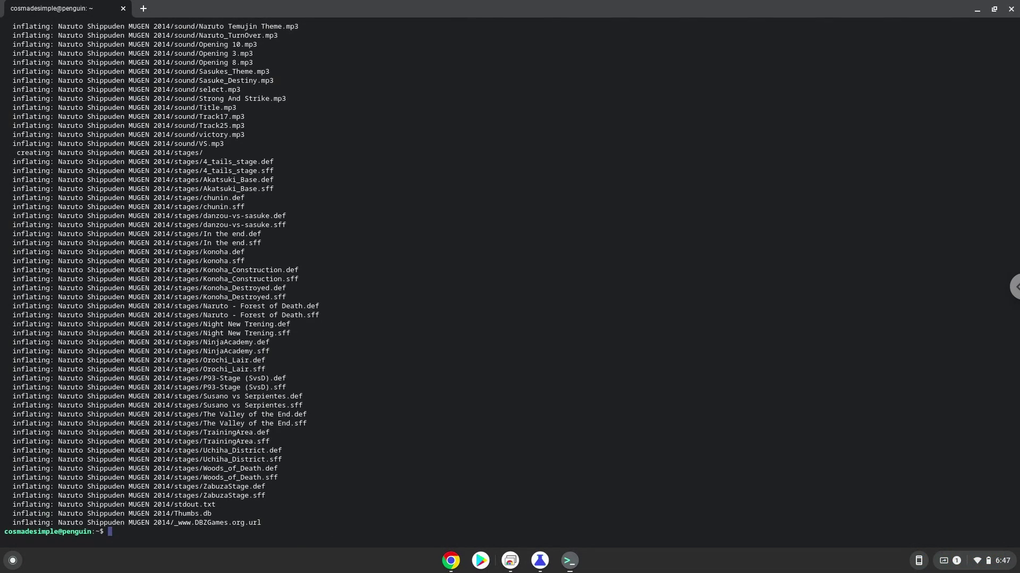
Run the Doc's rm command to delete the zip archive, then close the terminal
left_click(450, 563)
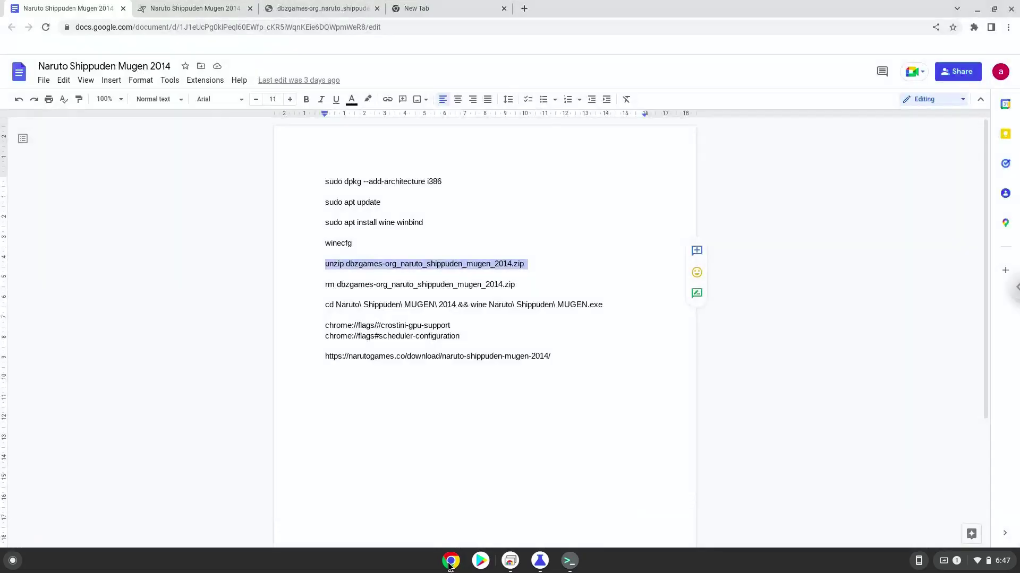
triple_click(383, 285)
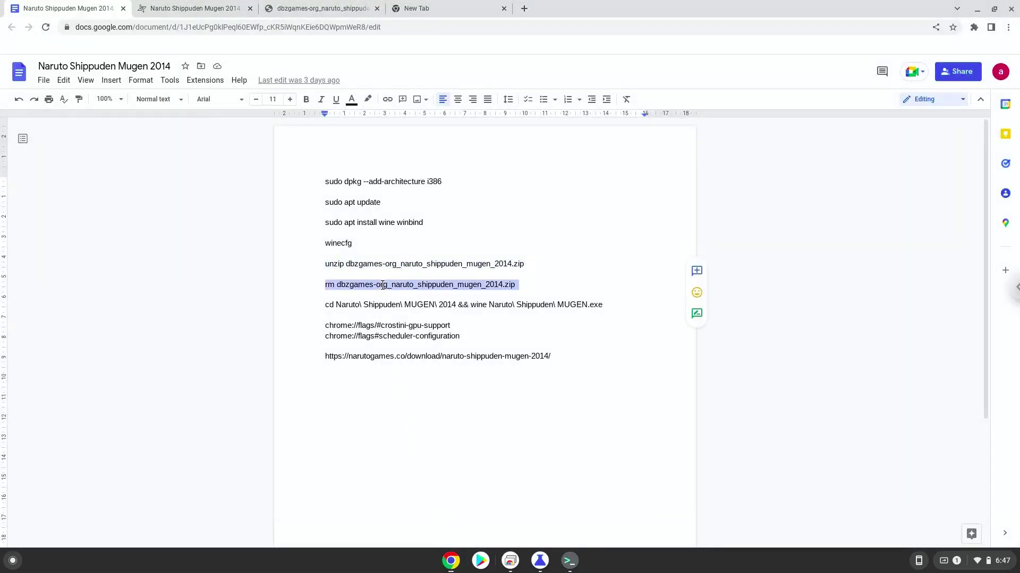
right_click(382, 284)
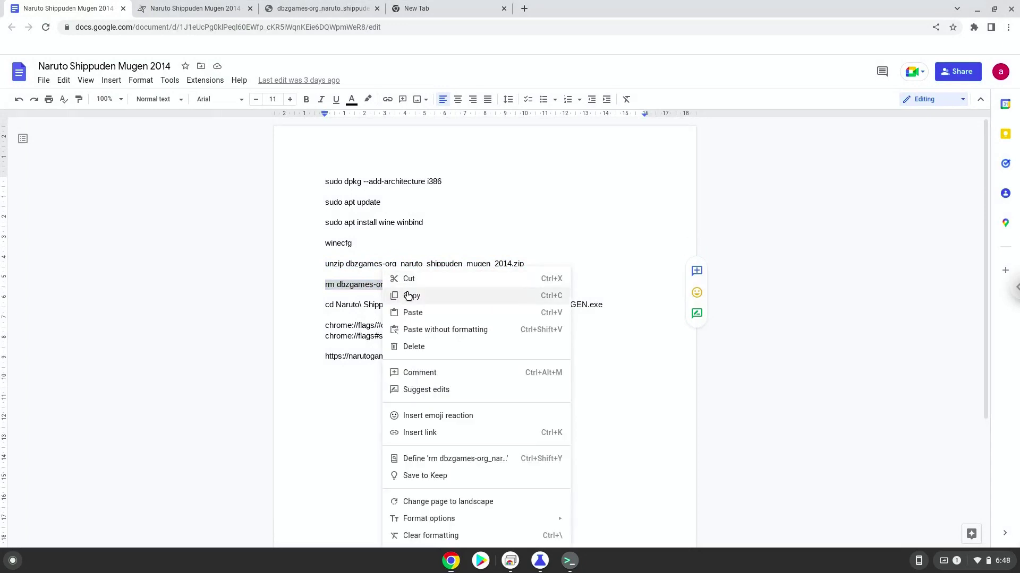
left_click(412, 296)
left_click(569, 561)
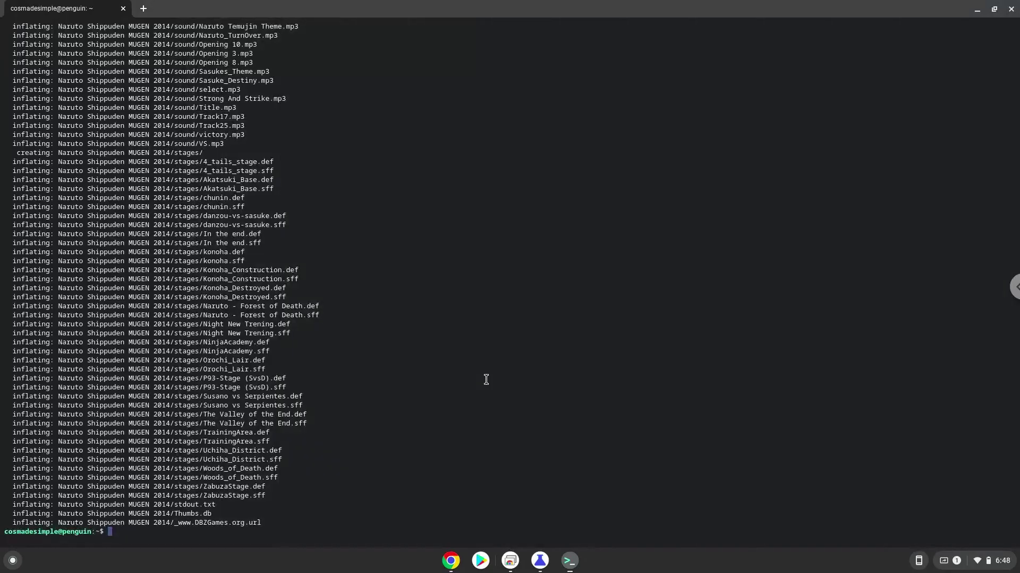
key("ctrl+shift+v")
key("Return")
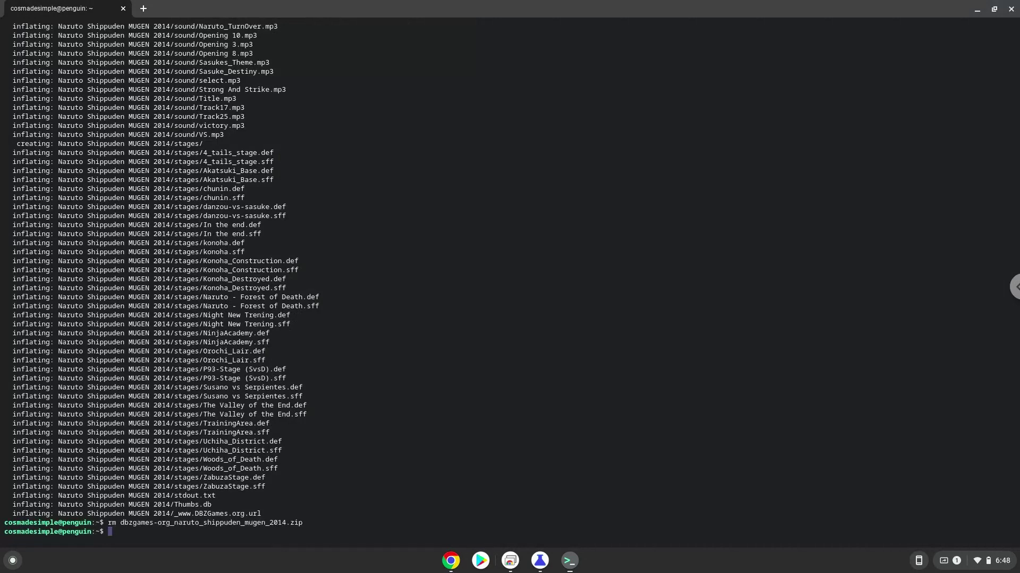
left_click(1009, 10)
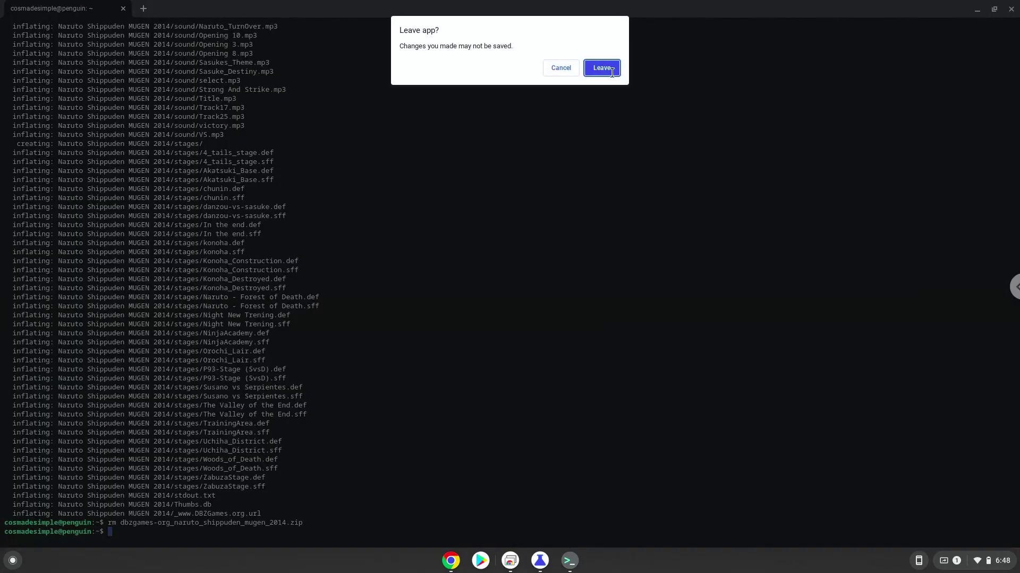
Confirm leaving the terminal and copy the cd && wine launch command from the Doc
left_click(610, 72)
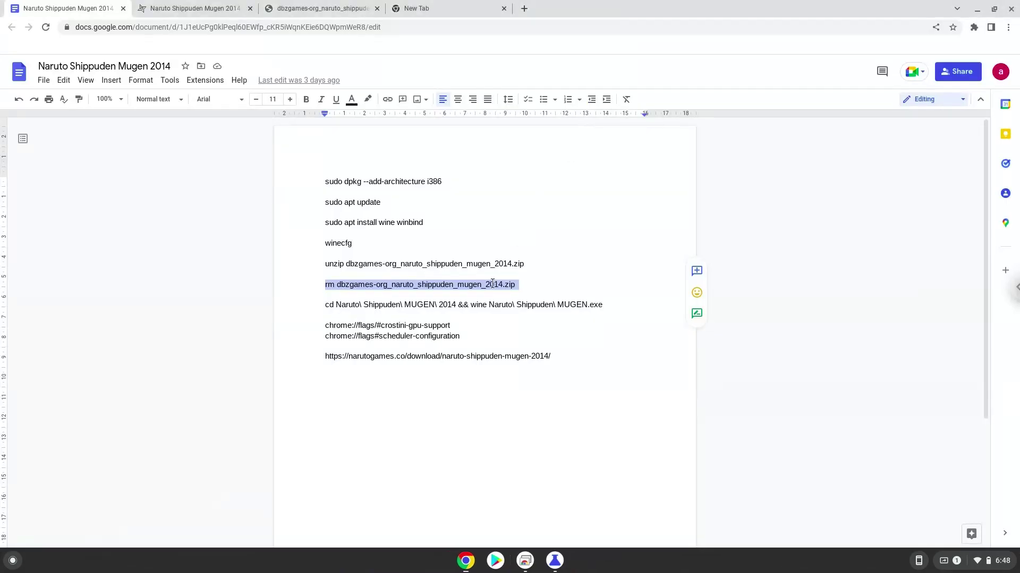
triple_click(485, 304)
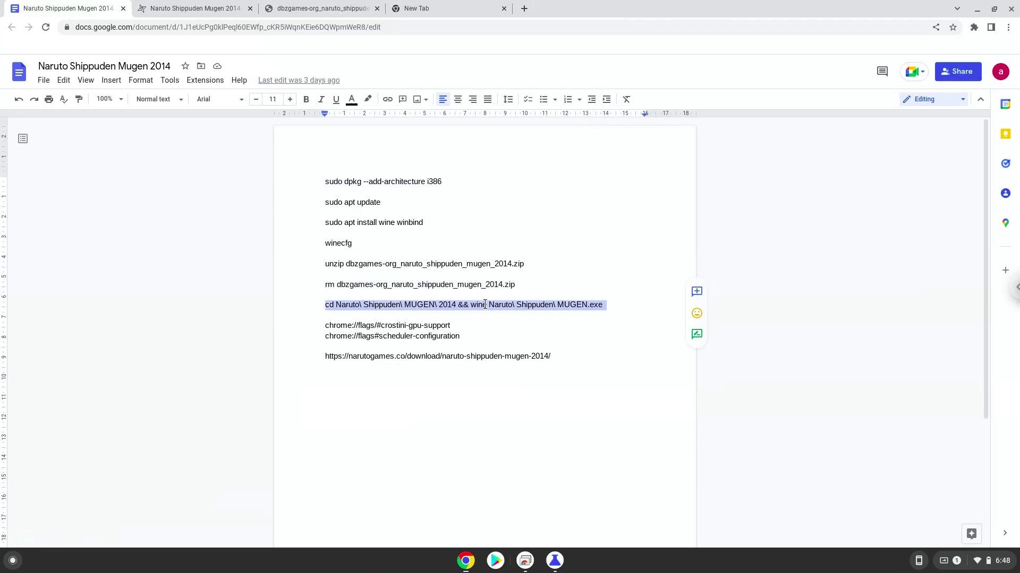
right_click(484, 303)
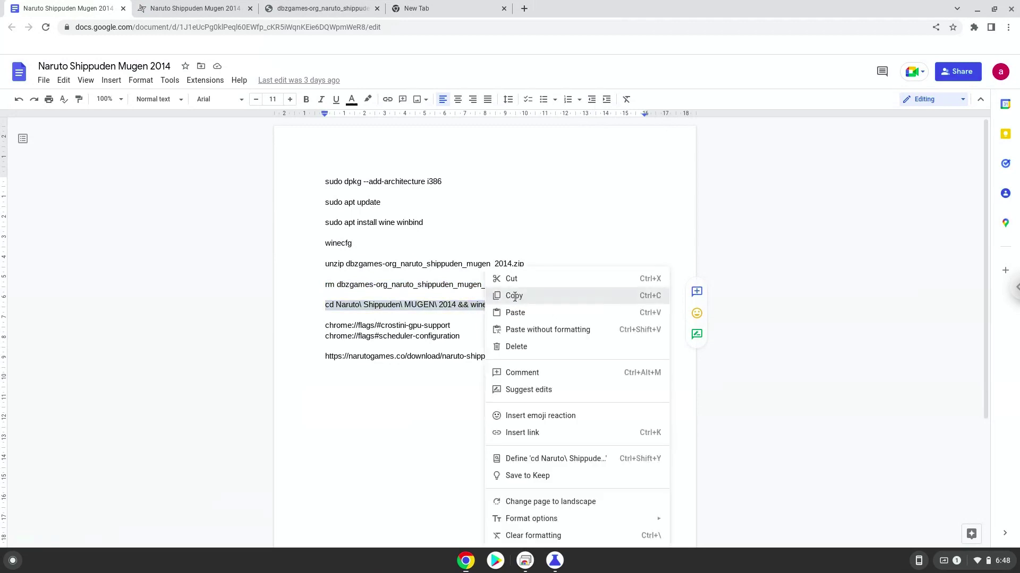
left_click(513, 298)
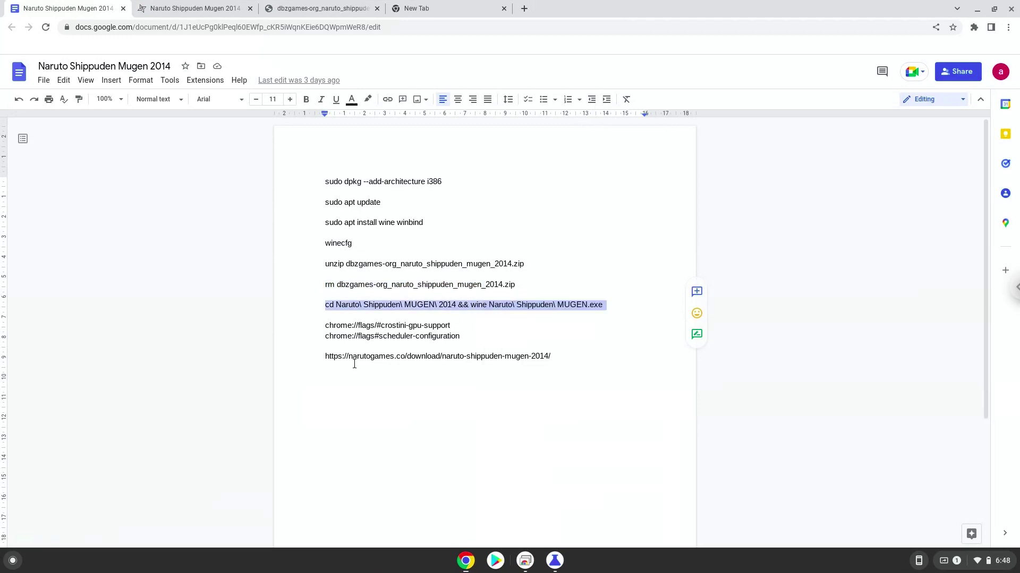
Open the app launcher and minimize the notes Doc and Chrome flags windows
left_click(14, 564)
type("ter")
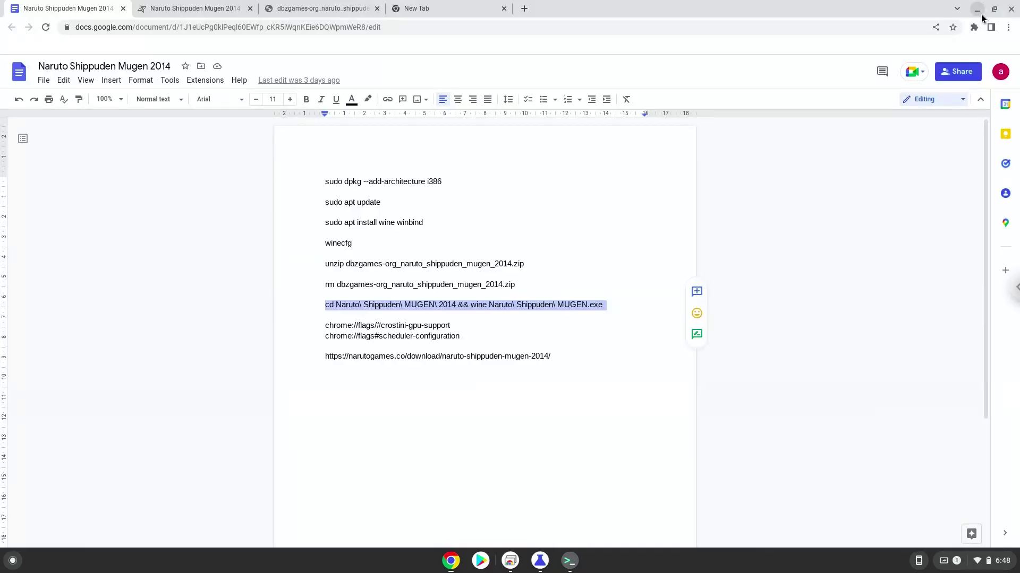
left_click(980, 15)
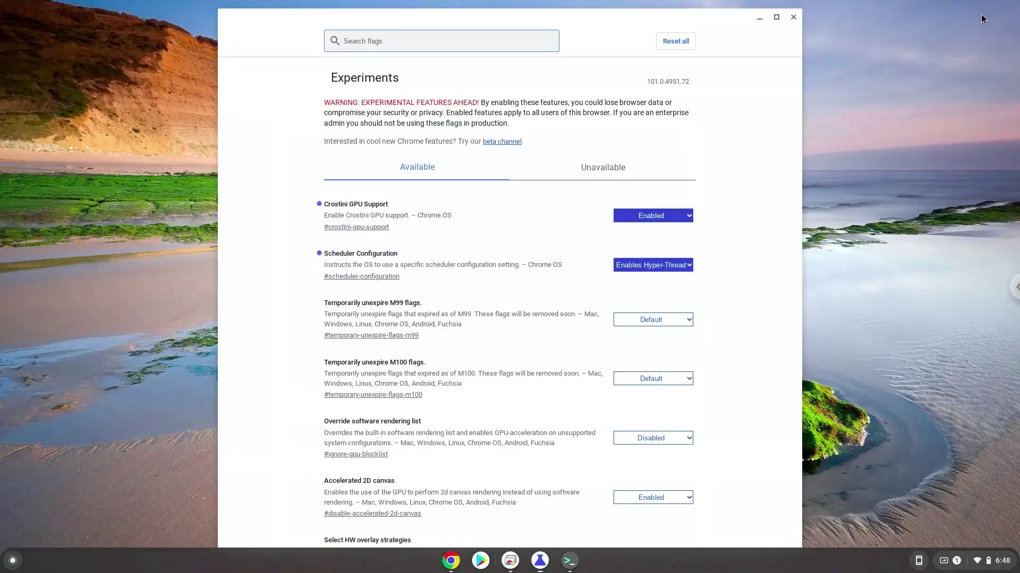
left_click(761, 16)
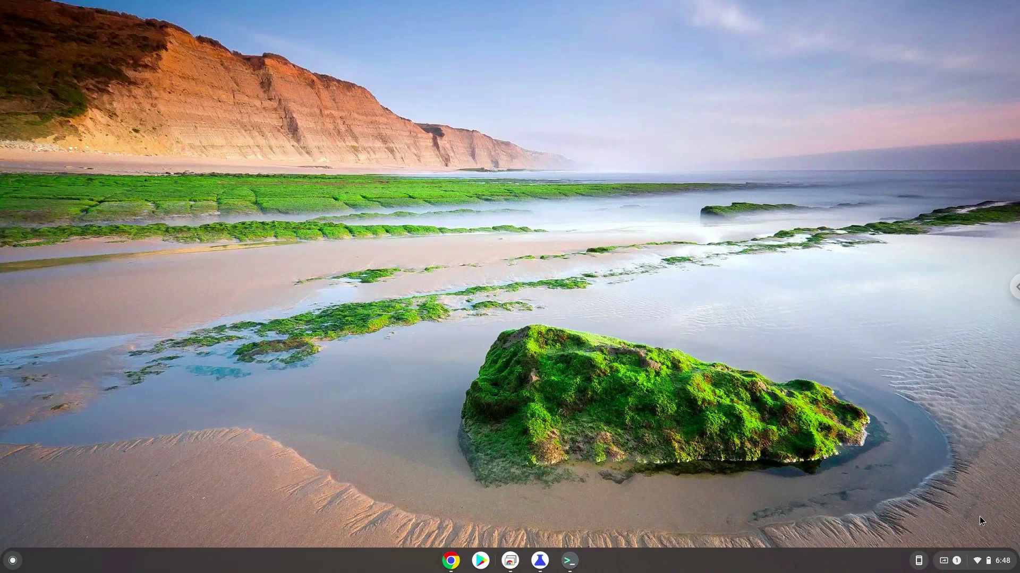